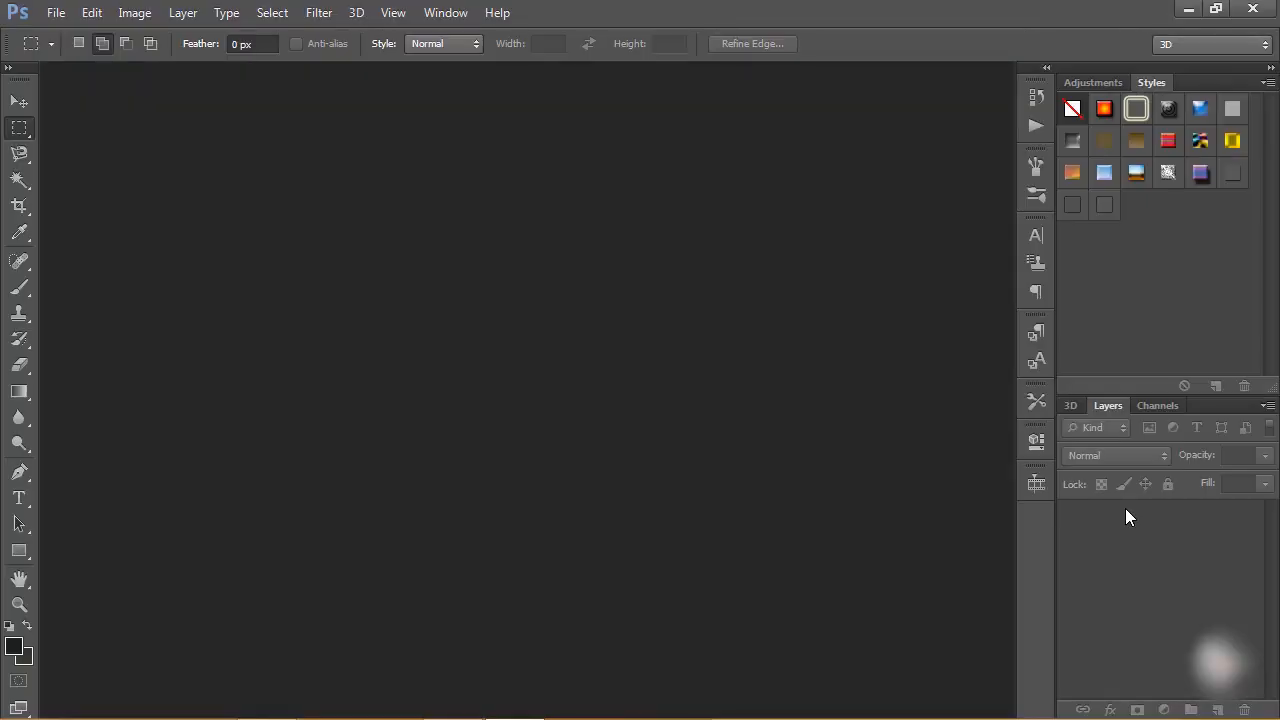
Open the cherries image from the Fruit Basket folder
{"action": "left_click", "coordinate": [56, 13]}
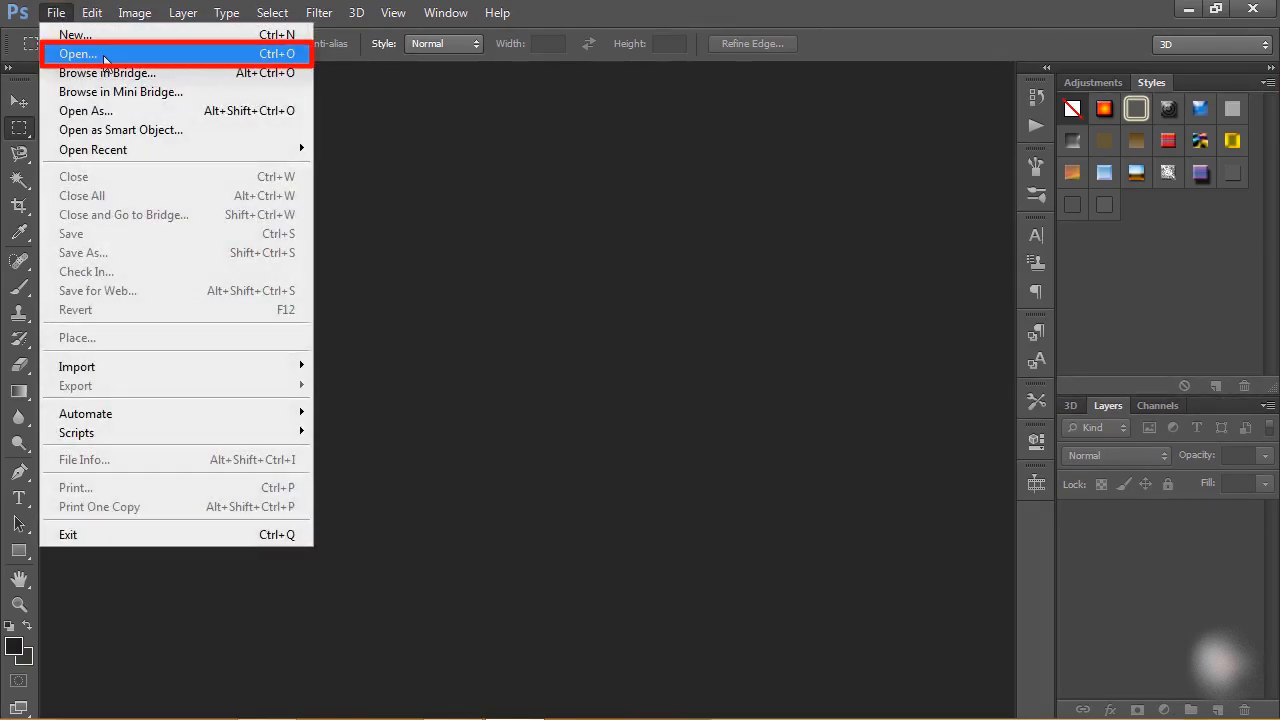
{"action": "left_click", "coordinate": [104, 58]}
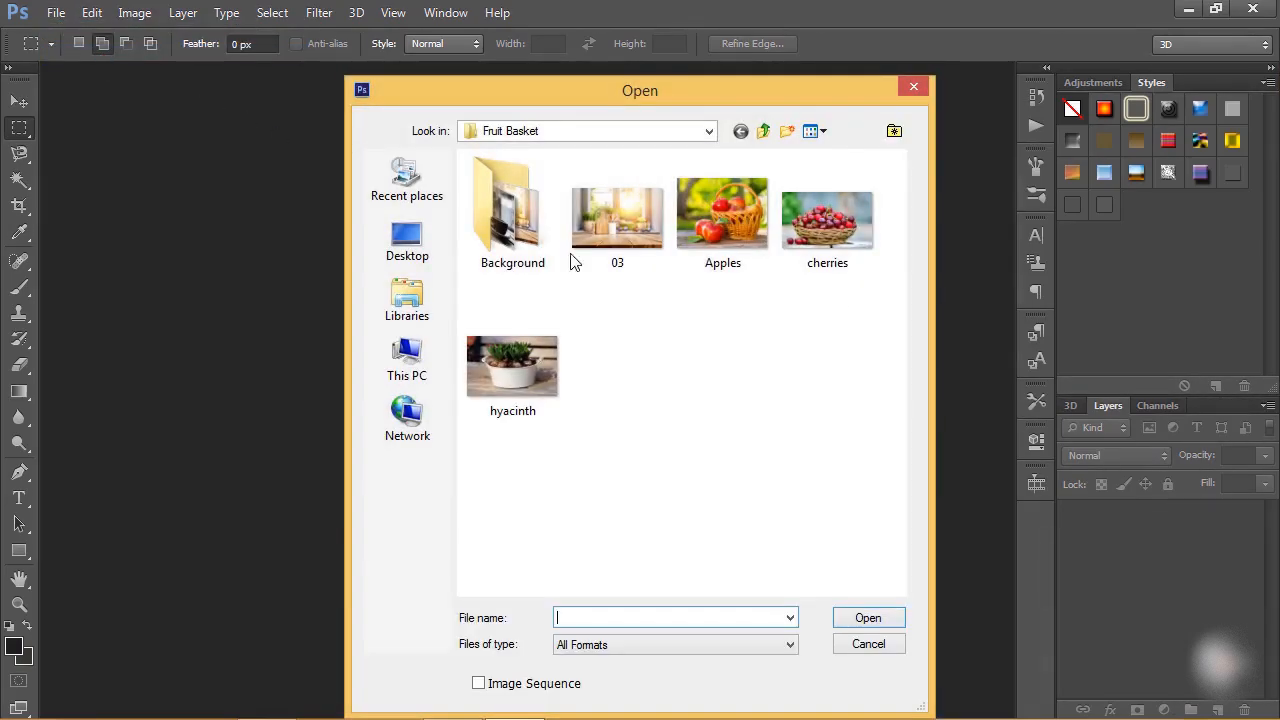
{"action": "left_click", "coordinate": [822, 257]}
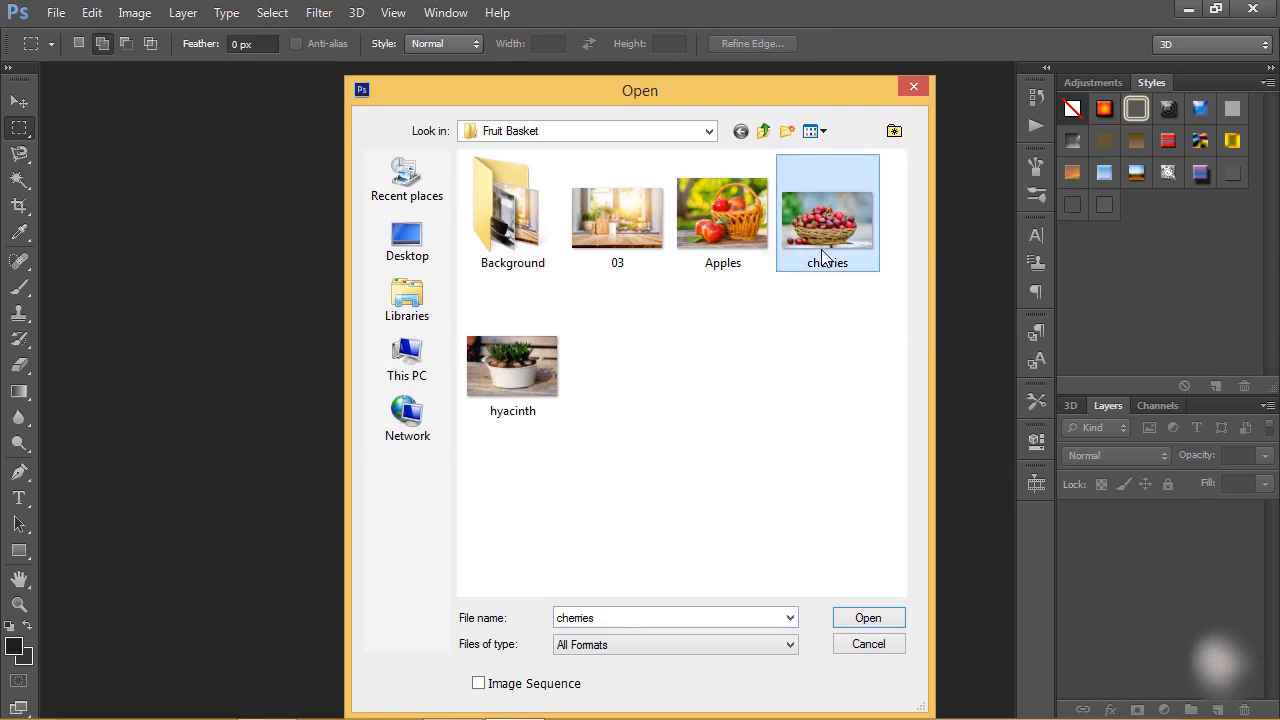
{"action": "left_click", "coordinate": [856, 619]}
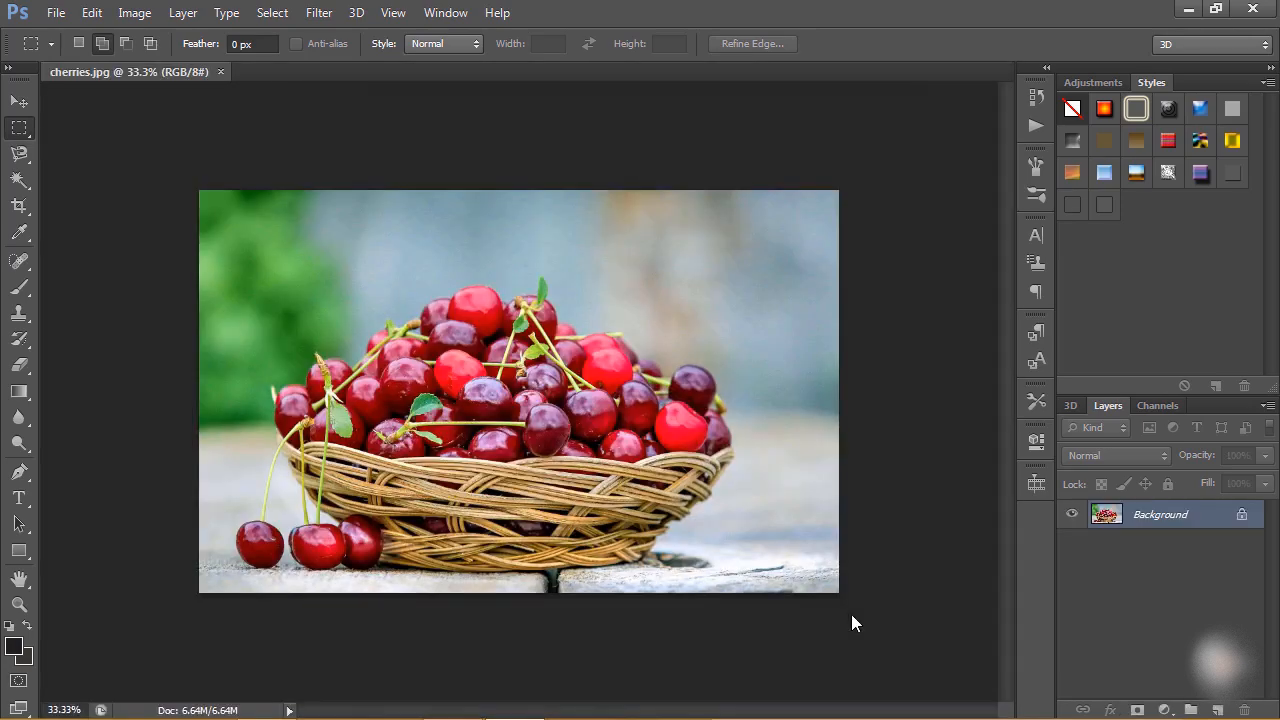
Convert the locked background into a regular layer named Cherries
{"action": "double_click", "coordinate": [1242, 518]}
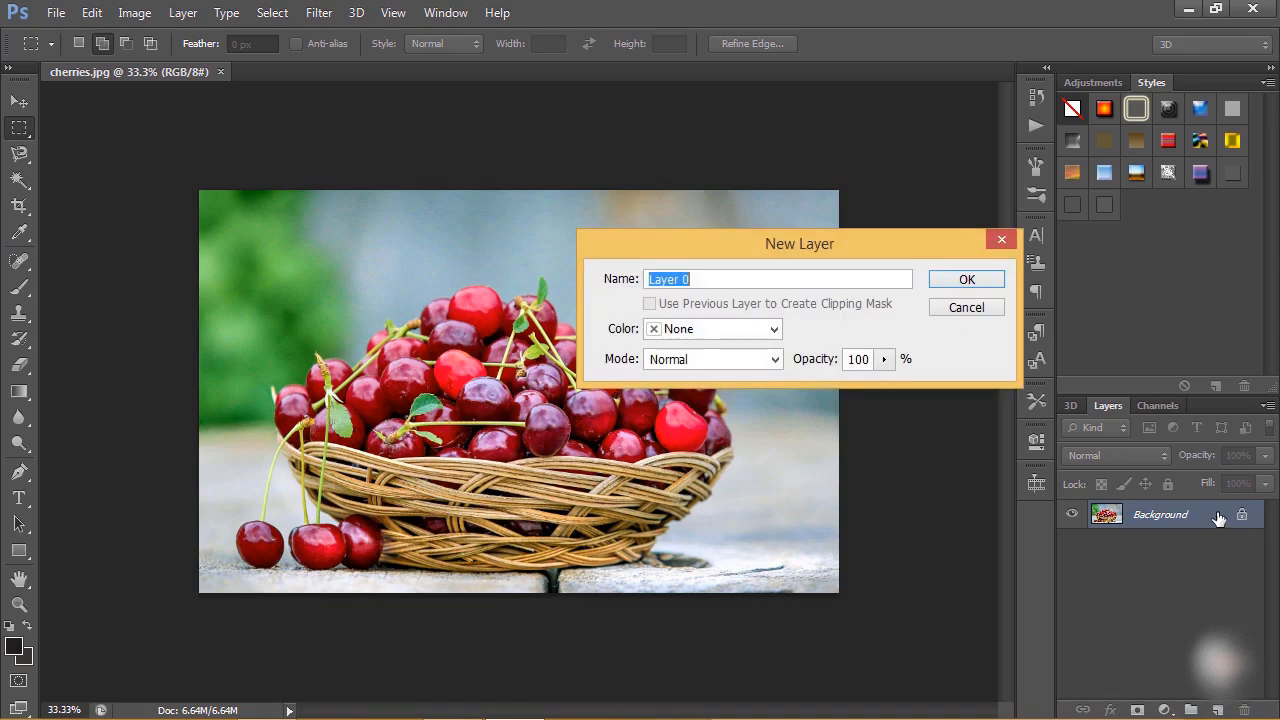
{"action": "type", "text": "Cherries"}
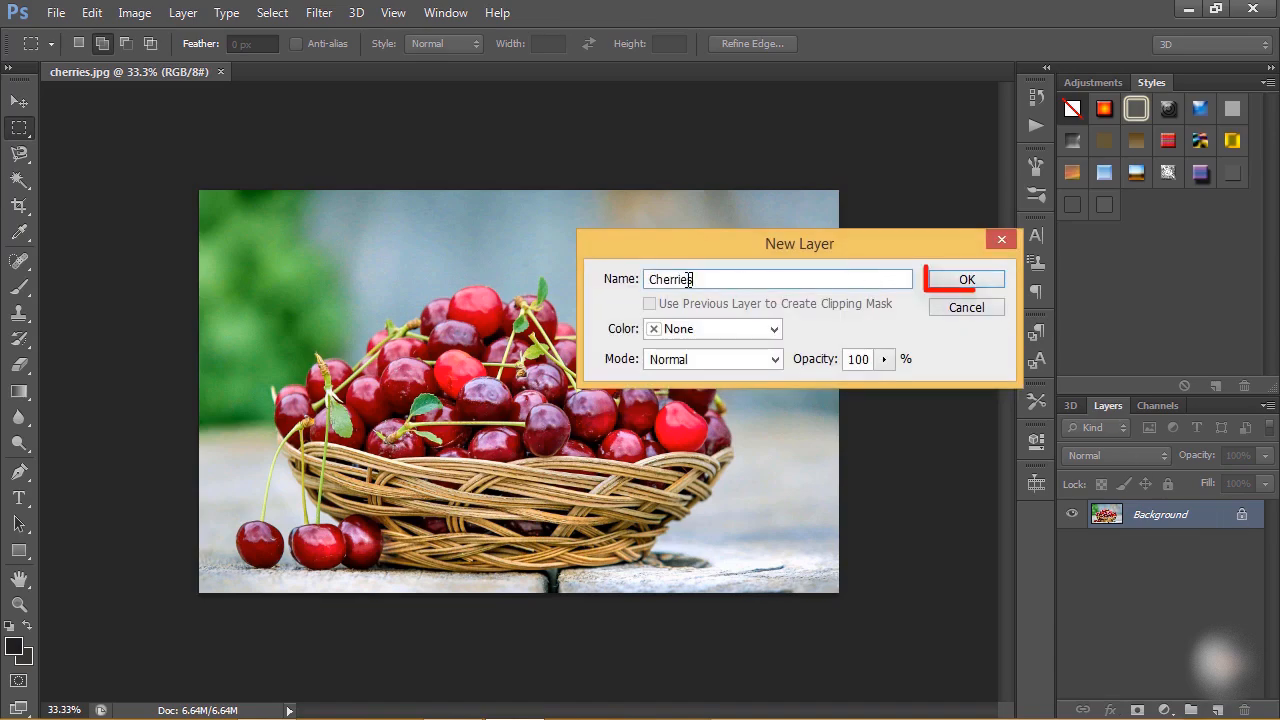
{"action": "left_click", "coordinate": [953, 285]}
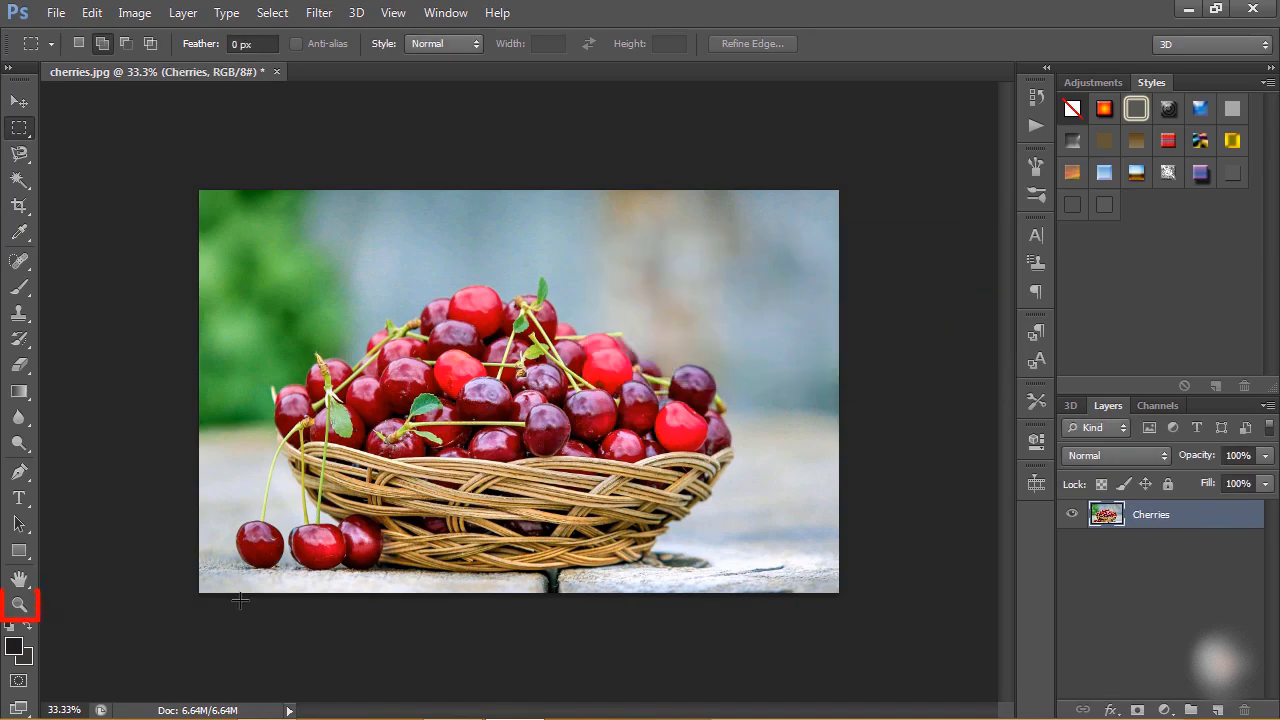
Trace the bright red cherry on top of the pile with the freehand Lasso tool, and clear the selection
{"action": "left_click", "coordinate": [20, 605]}
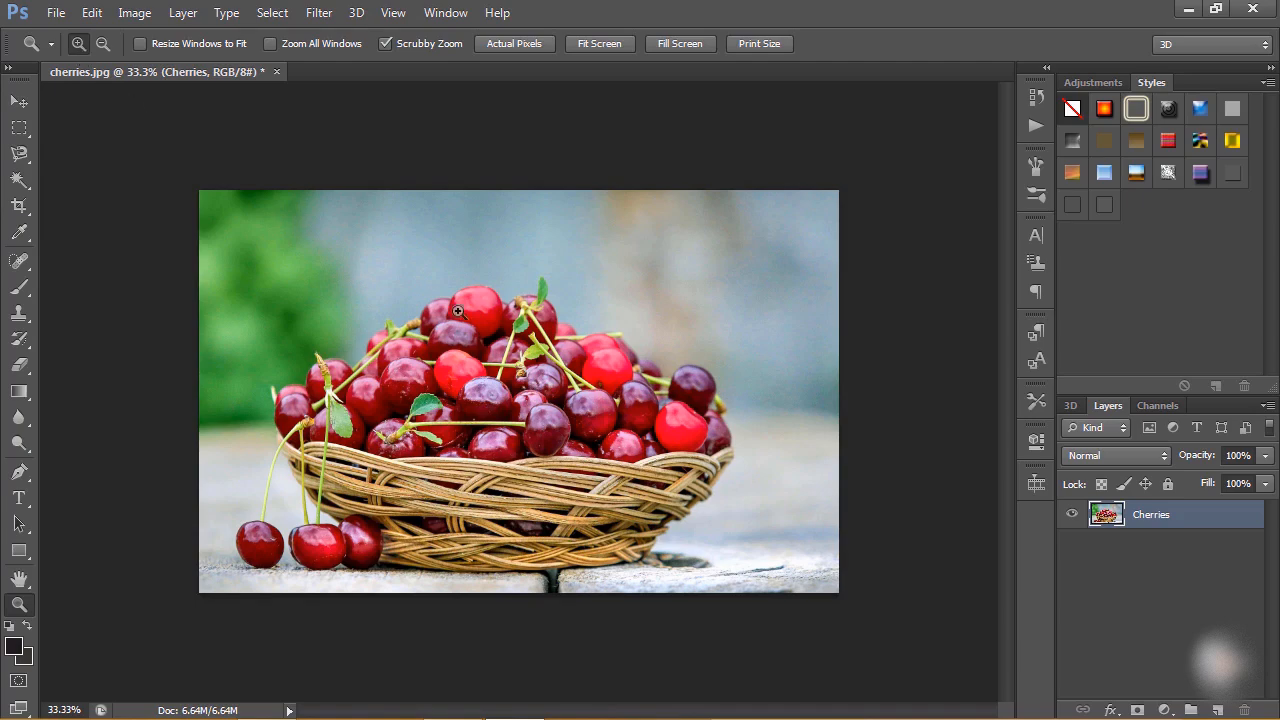
{"action": "left_click", "coordinate": [538, 395]}
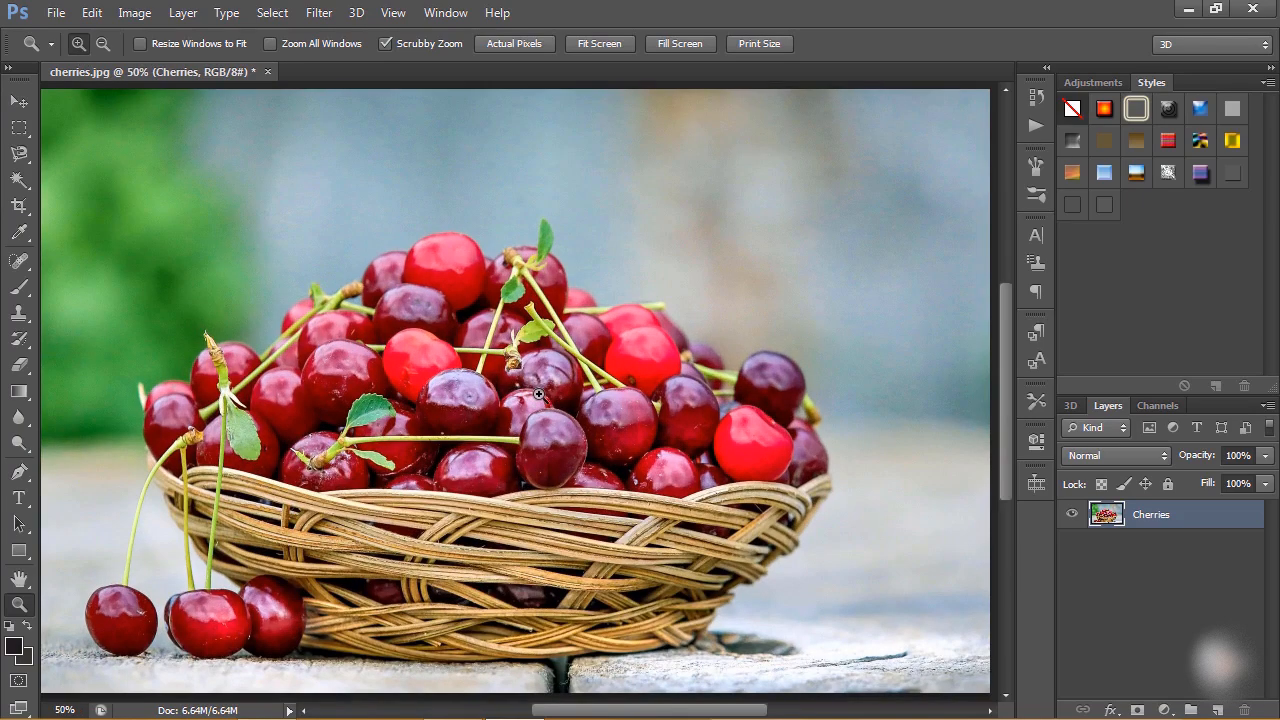
{"action": "left_click", "coordinate": [20, 154]}
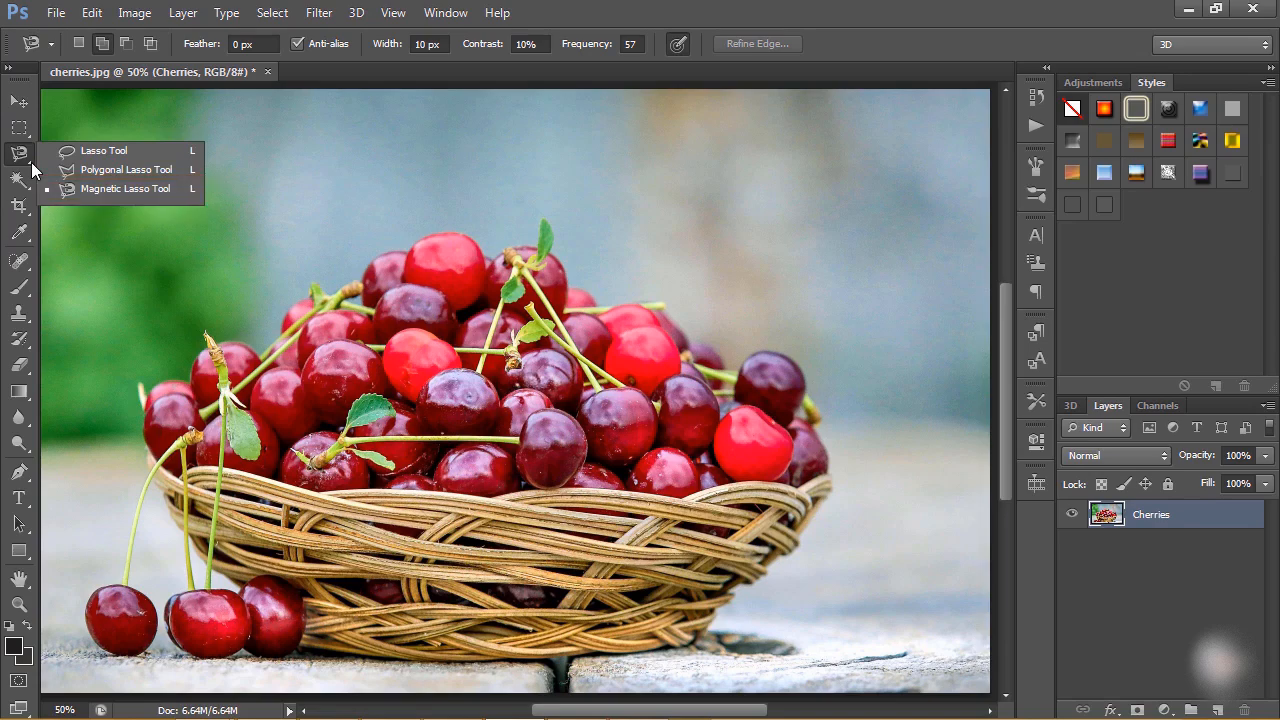
{"action": "left_click", "coordinate": [89, 155]}
{"action": "mouse_move", "coordinate": [403, 278]}
{"action": "left_mouse_down"}
{"action": "mouse_move", "coordinate": [435, 236]}
{"action": "mouse_move", "coordinate": [477, 244]}
{"action": "mouse_move", "coordinate": [485, 262]}
{"action": "mouse_move", "coordinate": [478, 302]}
{"action": "mouse_move", "coordinate": [460, 312]}
{"action": "mouse_move", "coordinate": [406, 286]}
{"action": "left_mouse_up"}
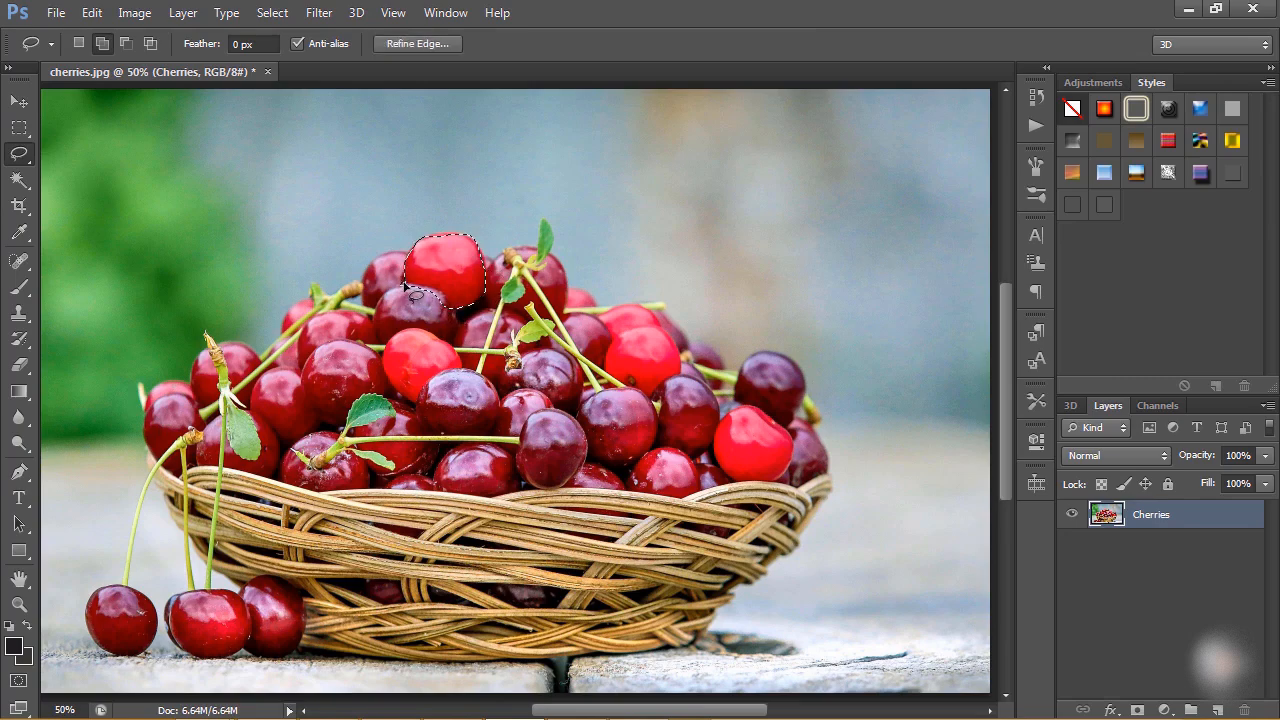
{"action": "right_click", "coordinate": [477, 282]}
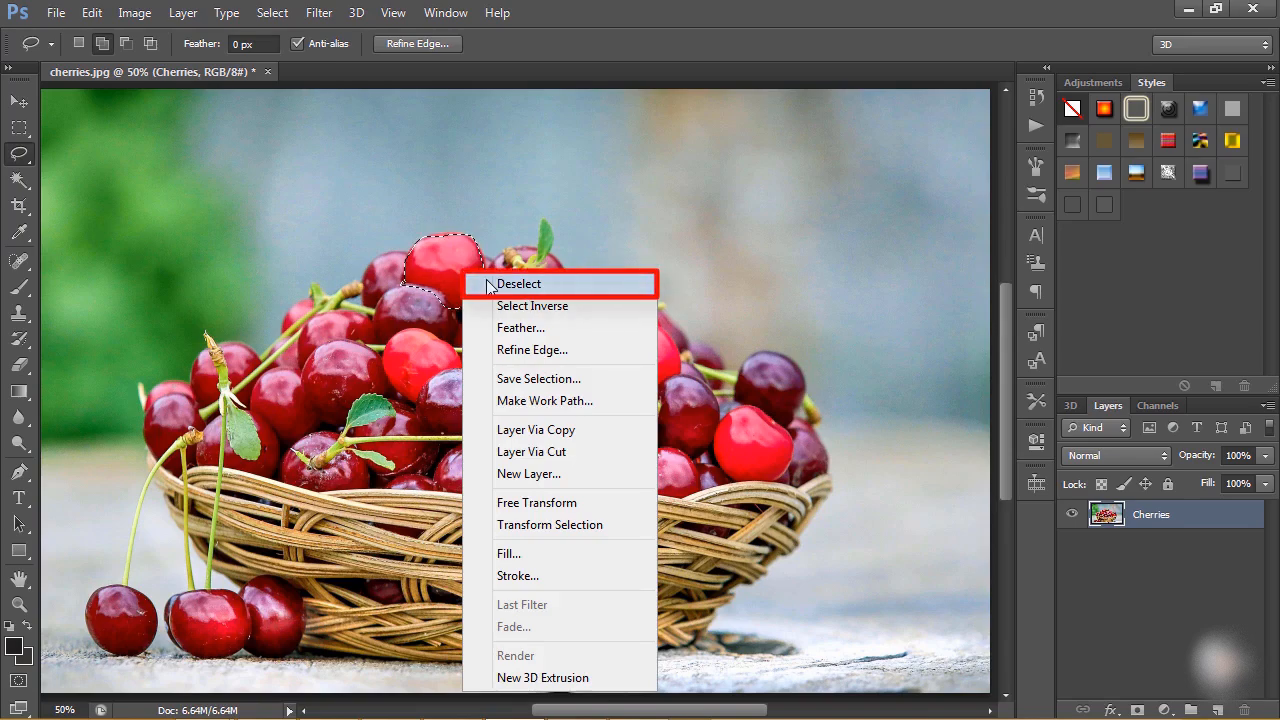
{"action": "left_click", "coordinate": [490, 285]}
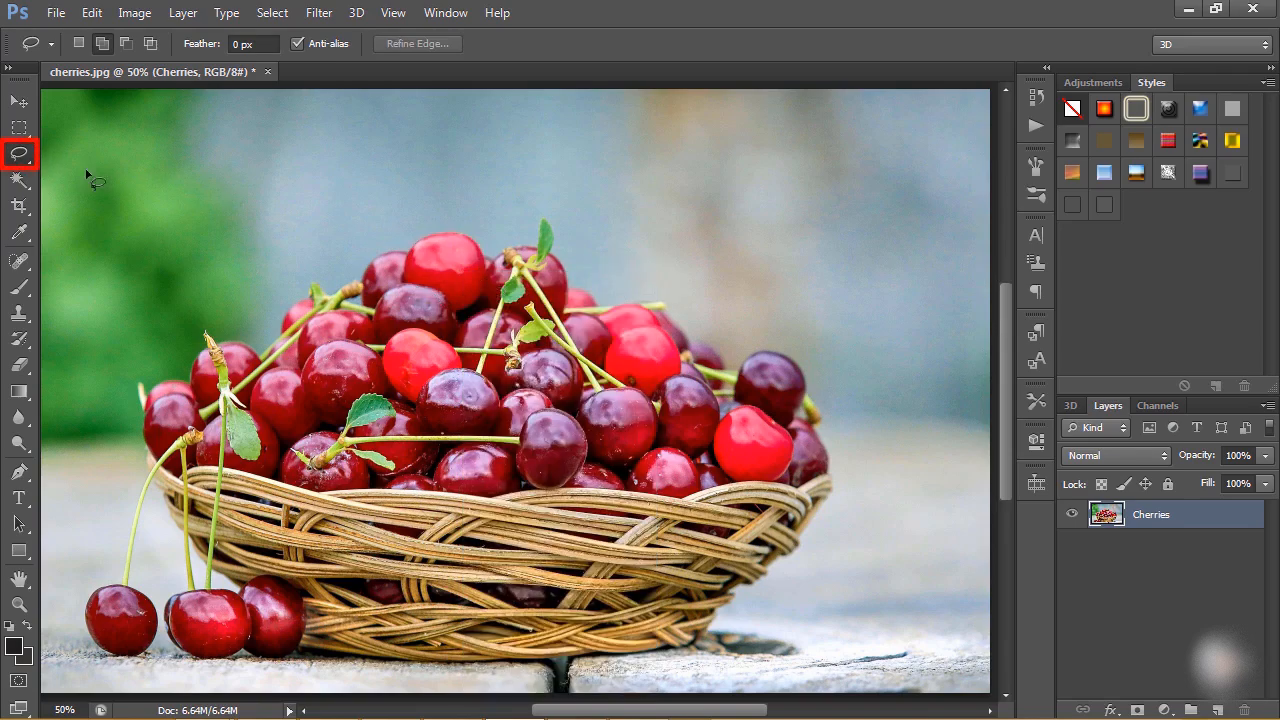
Outline the topmost red cherry with straight Polygonal Lasso segments, and clear the selection
{"action": "right_click", "coordinate": [32, 168]}
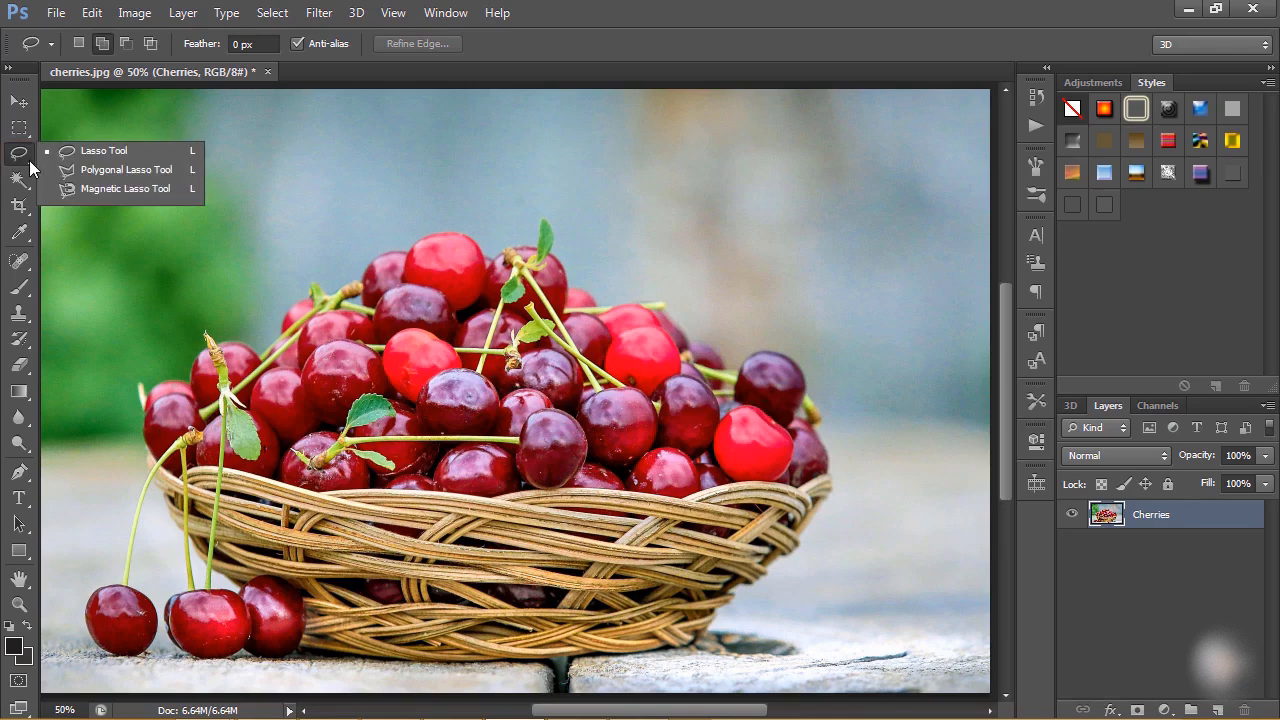
{"action": "left_click", "coordinate": [88, 171]}
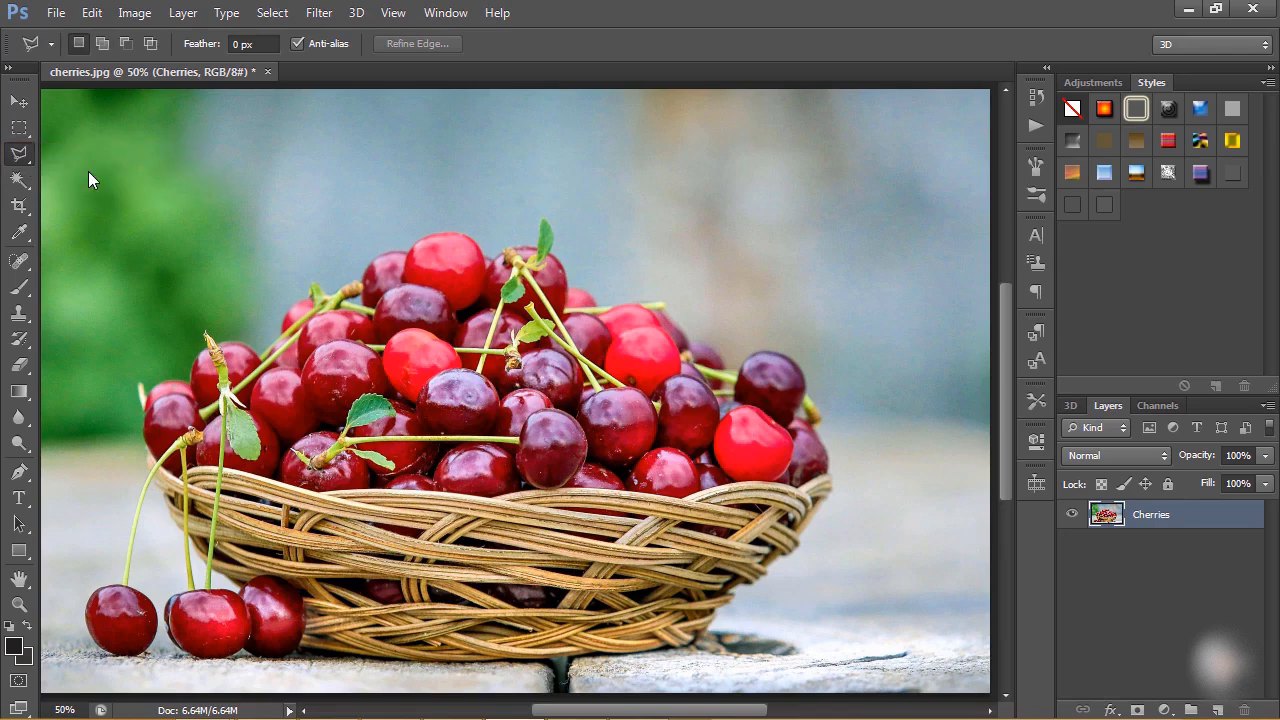
{"action": "left_click", "coordinate": [405, 281]}
{"action": "left_click", "coordinate": [409, 246]}
{"action": "left_click", "coordinate": [450, 234]}
{"action": "left_click", "coordinate": [479, 247]}
{"action": "left_click", "coordinate": [486, 272]}
{"action": "left_click", "coordinate": [471, 303]}
{"action": "left_click", "coordinate": [431, 308]}
{"action": "left_click", "coordinate": [407, 285]}
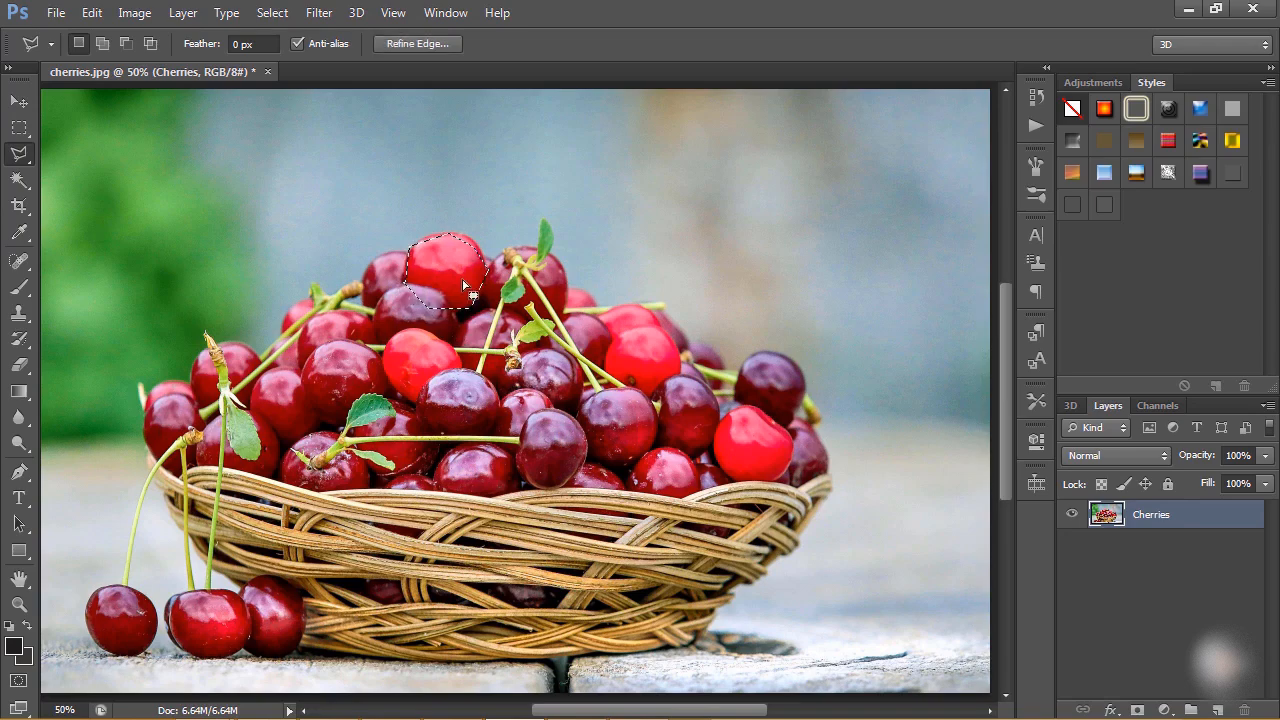
{"action": "right_click", "coordinate": [463, 269]}
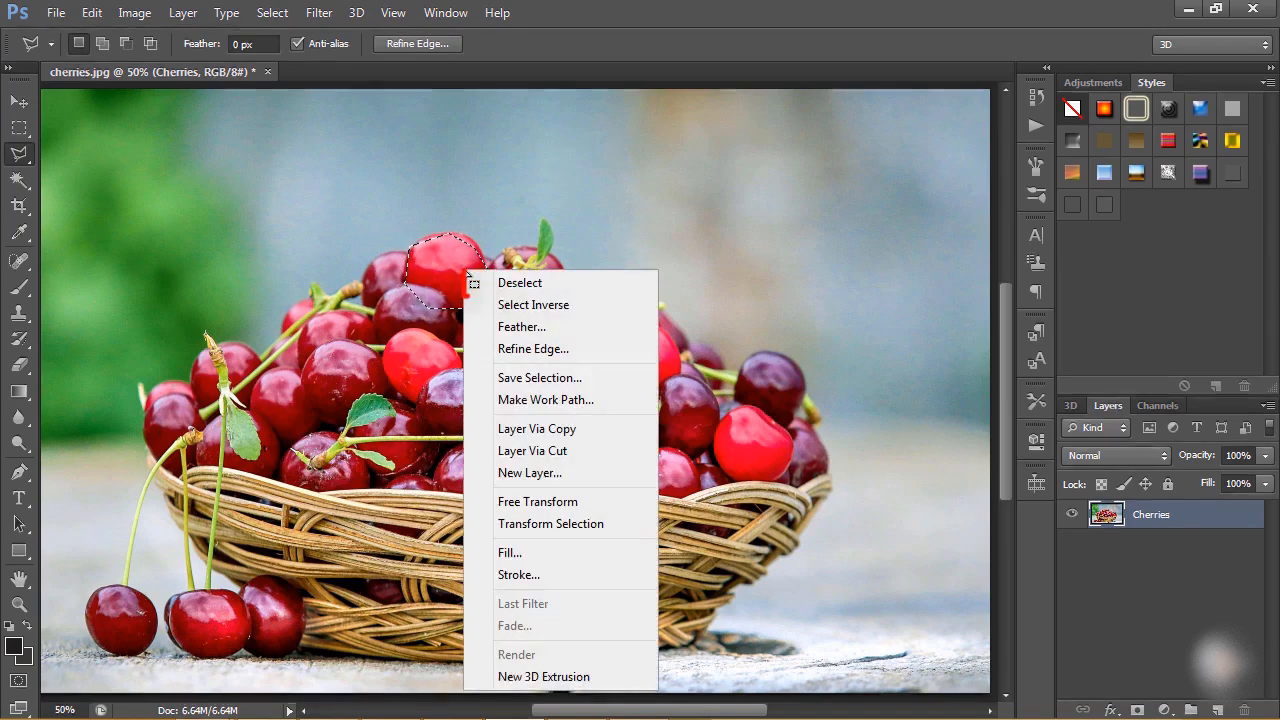
{"action": "left_click", "coordinate": [524, 283]}
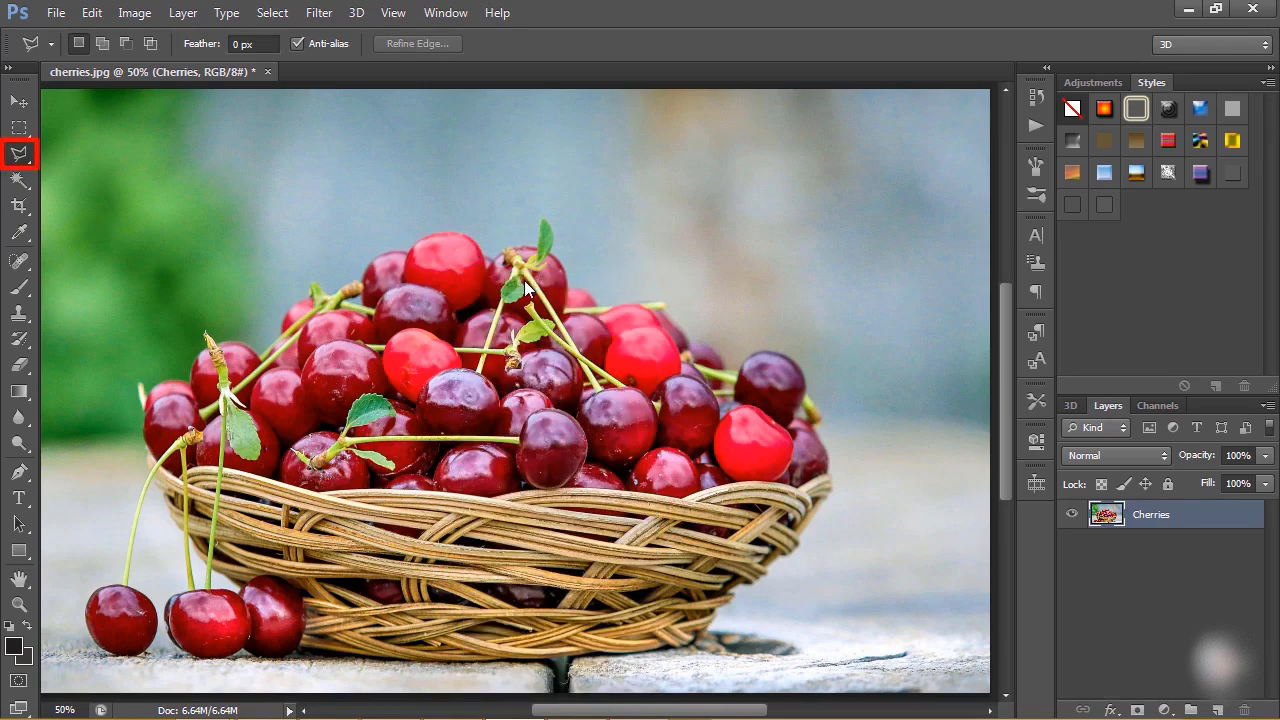
Select the whole basket, including the cherries hanging beside it, by tracing its outline with the Magnetic Lasso tool
{"action": "right_click", "coordinate": [31, 166]}
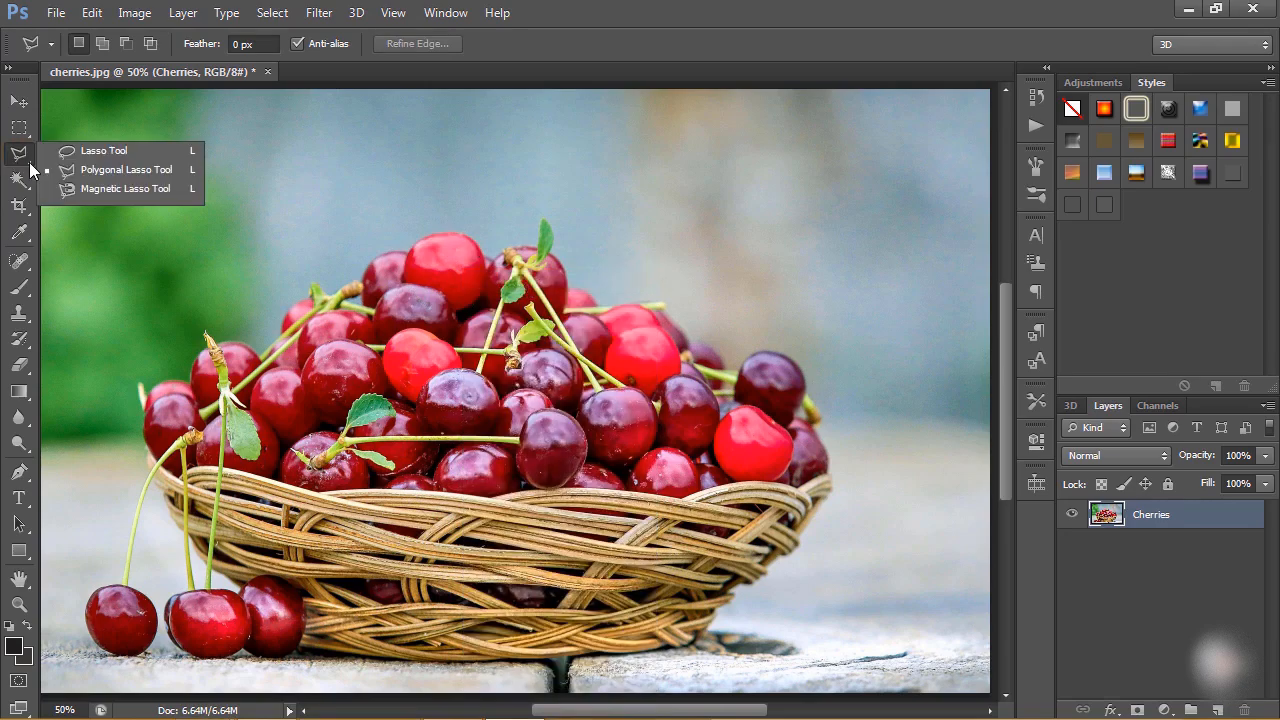
{"action": "left_click", "coordinate": [105, 189]}
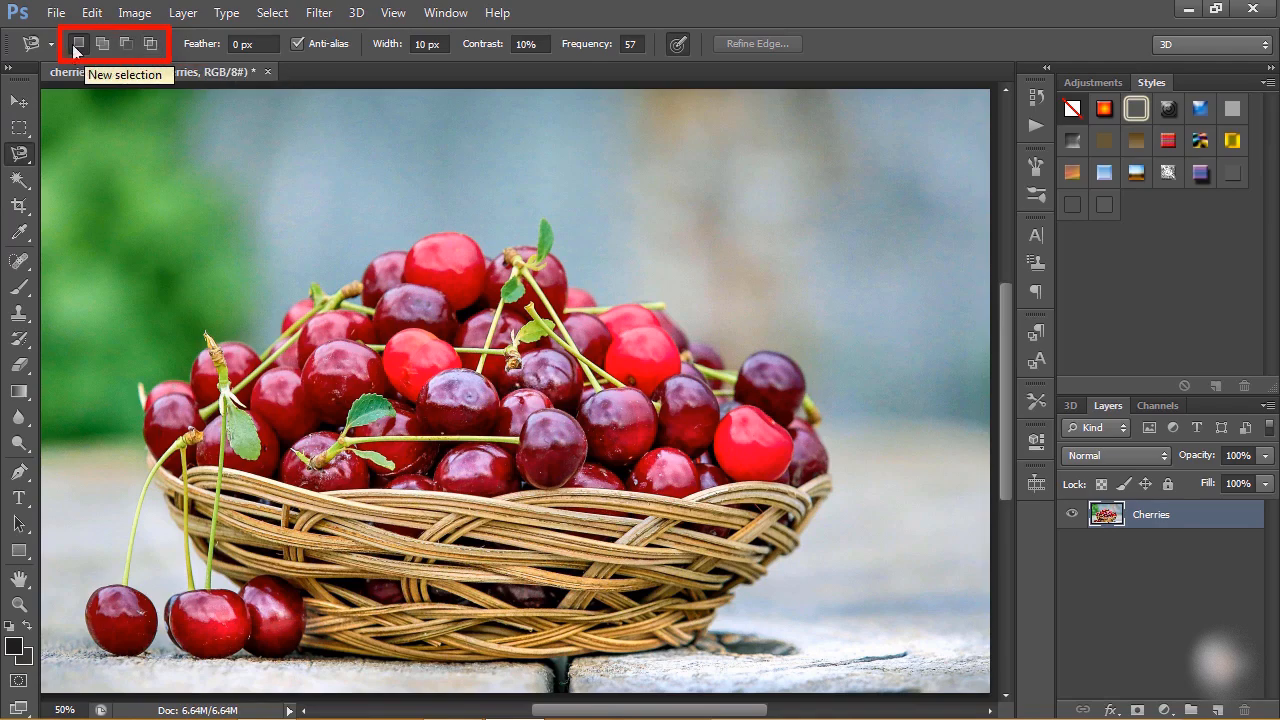
{"action": "left_click", "coordinate": [416, 244]}
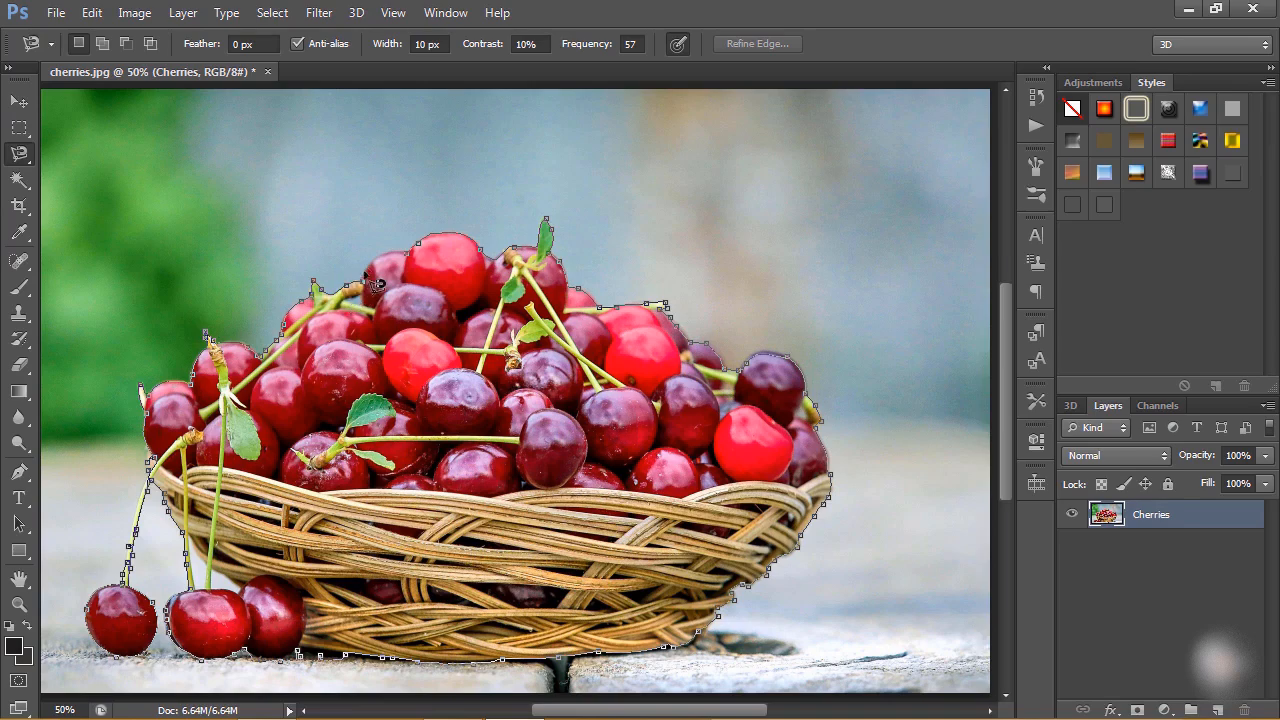
{"action": "left_click", "coordinate": [418, 262]}
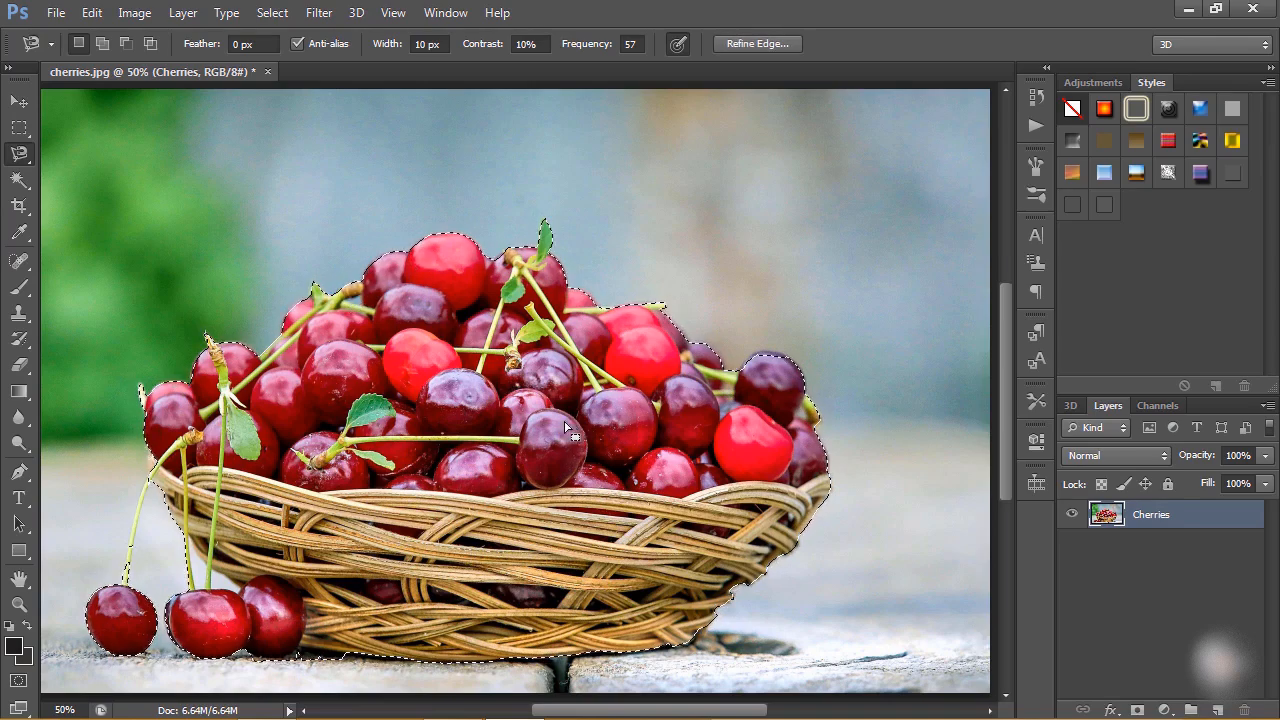
Refine the basket selection by subtracting the background between the hanging stems and adding the missed part of the outermost stem with the Magnetic Lasso
{"action": "left_click", "coordinate": [129, 45]}
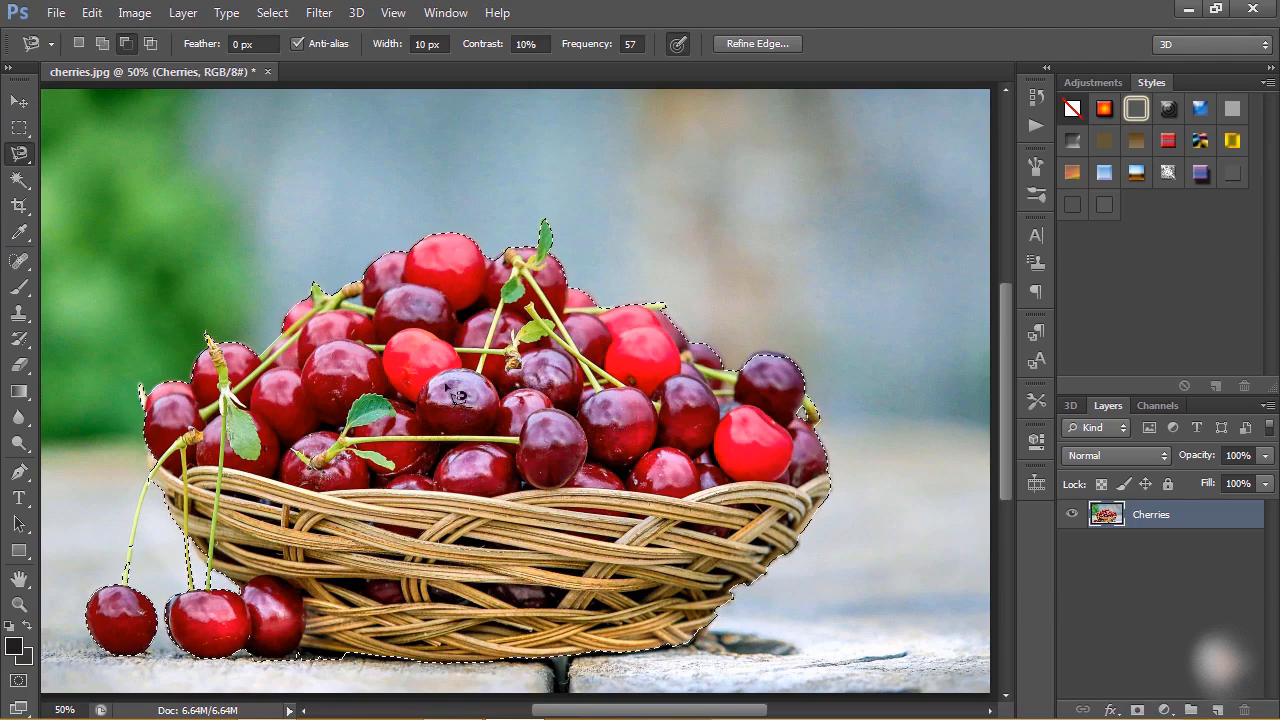
{"action": "left_click", "coordinate": [19, 180]}
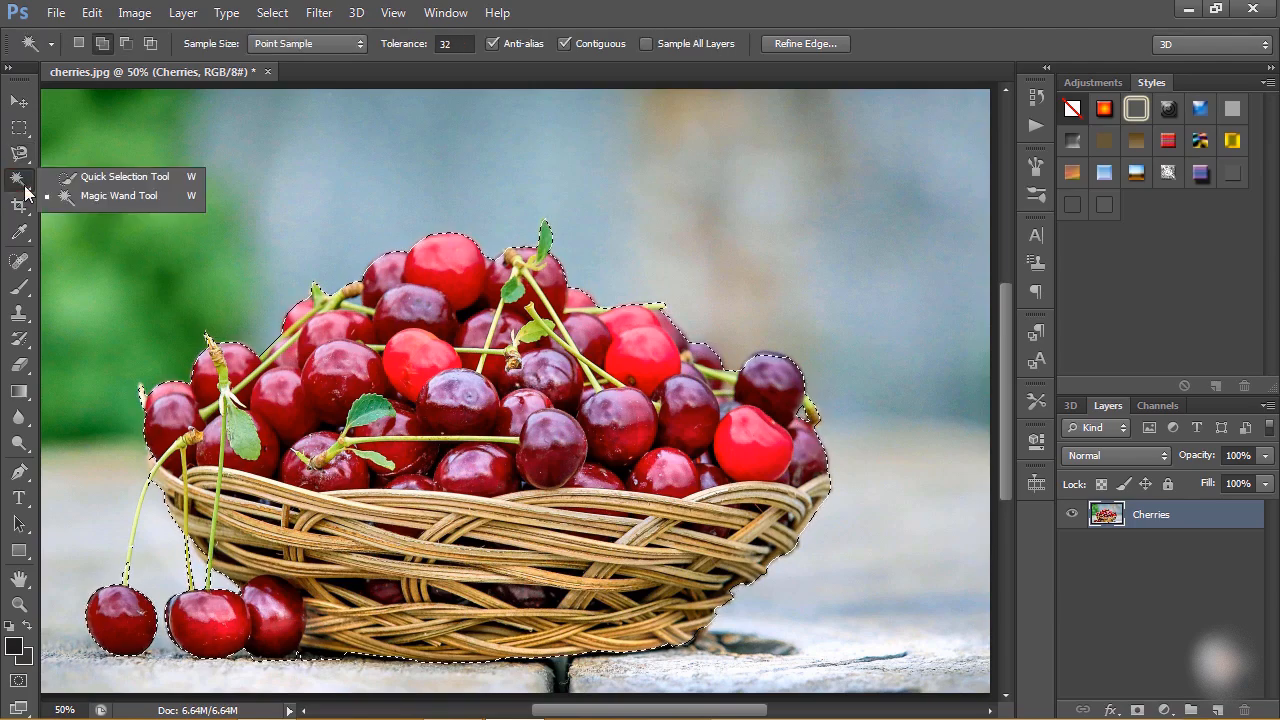
{"action": "left_click", "coordinate": [104, 180]}
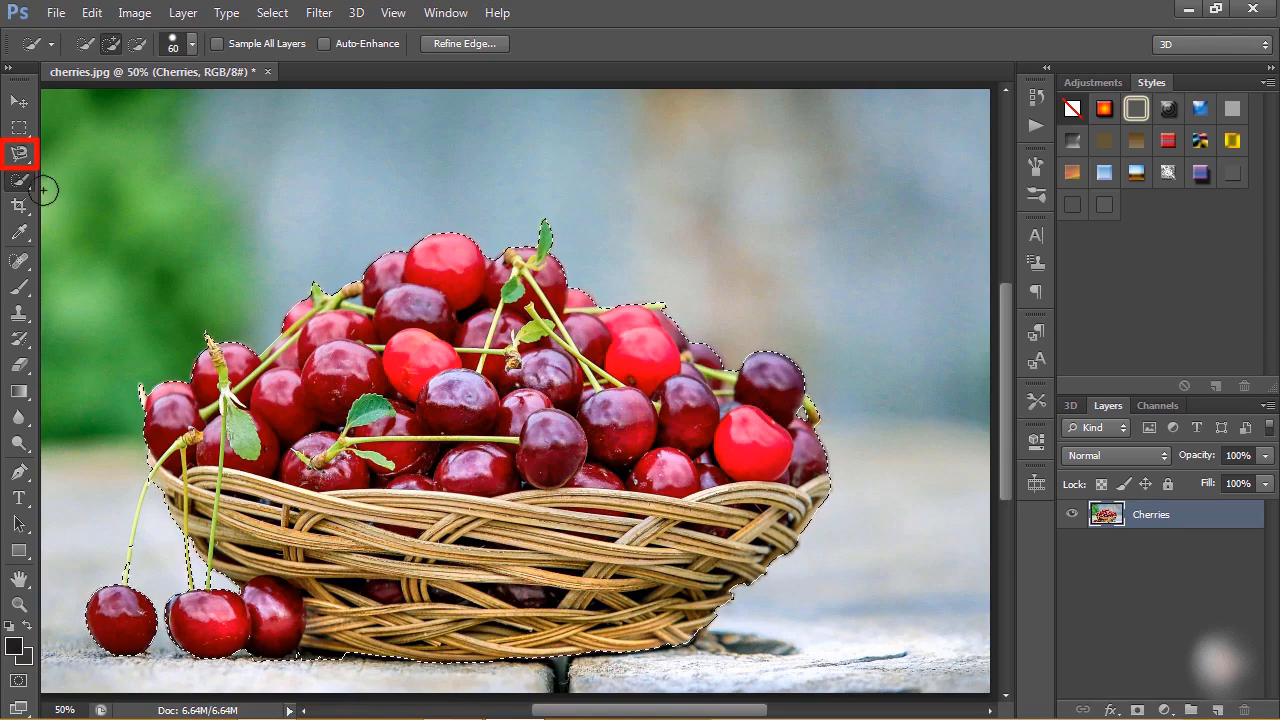
{"action": "left_click_drag", "start_coordinate": [19, 153], "coordinate": [77, 187]}
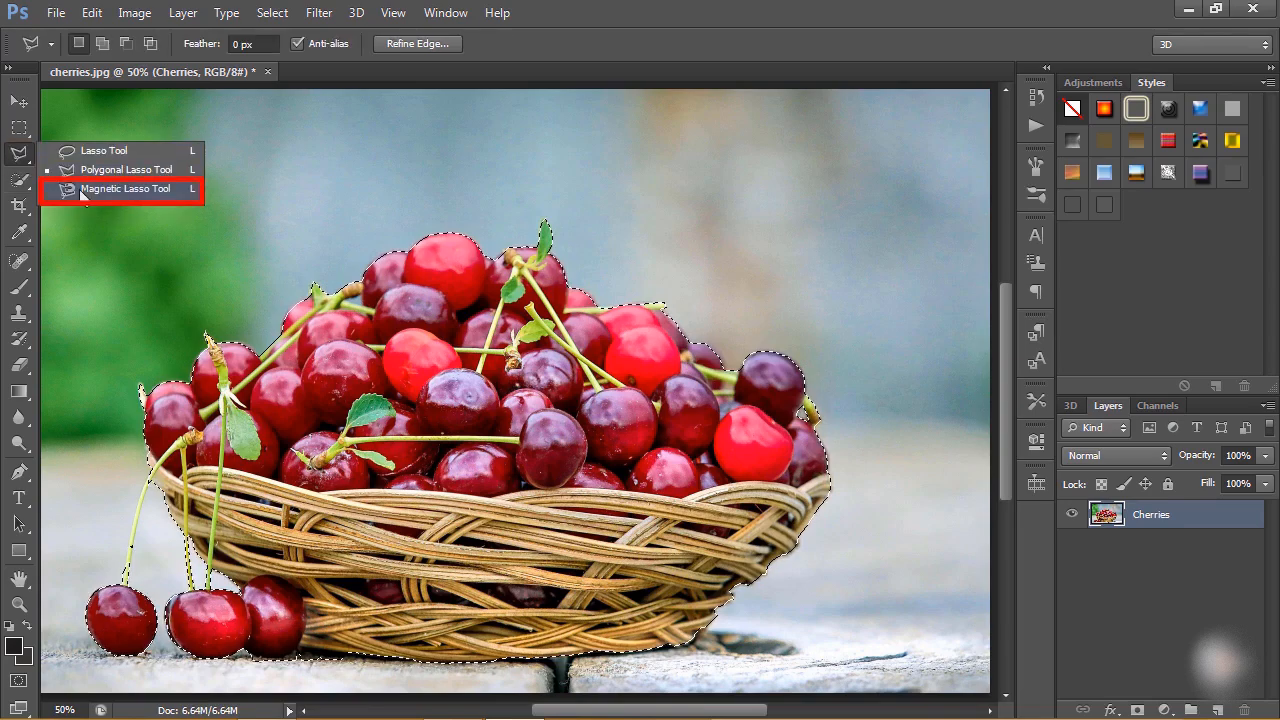
{"action": "left_click", "coordinate": [80, 190]}
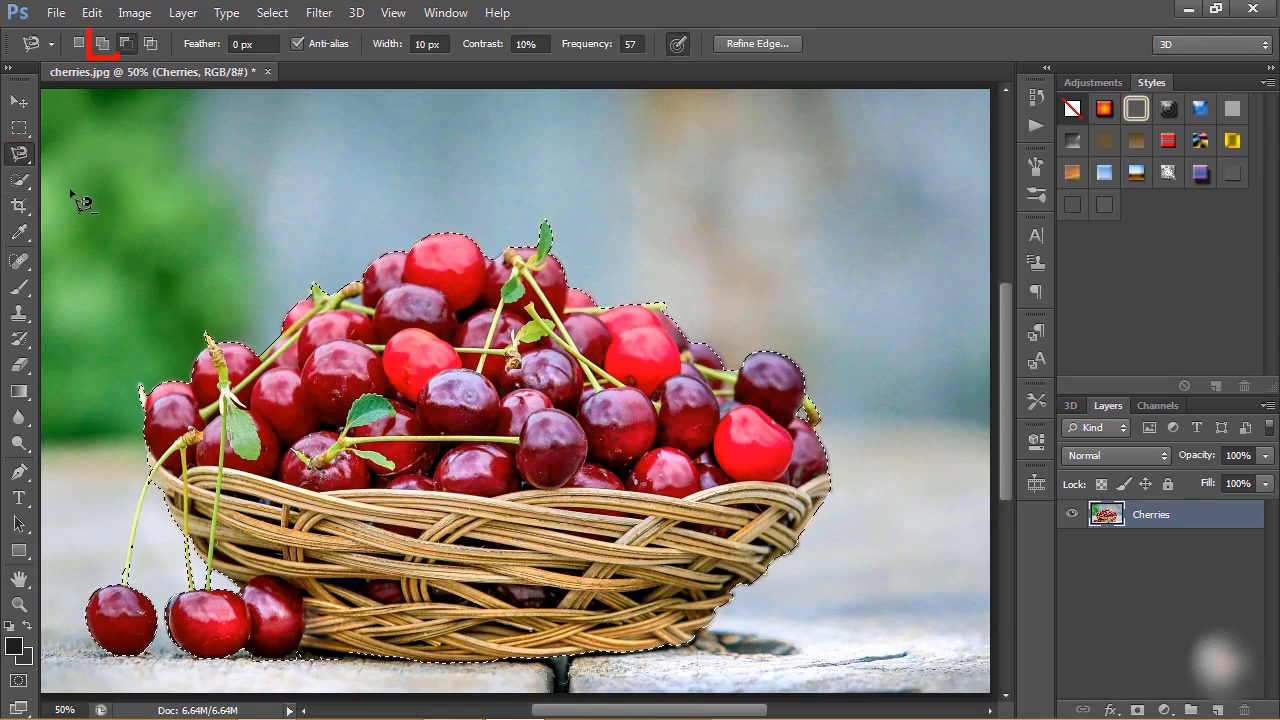
{"action": "left_click", "coordinate": [102, 44]}
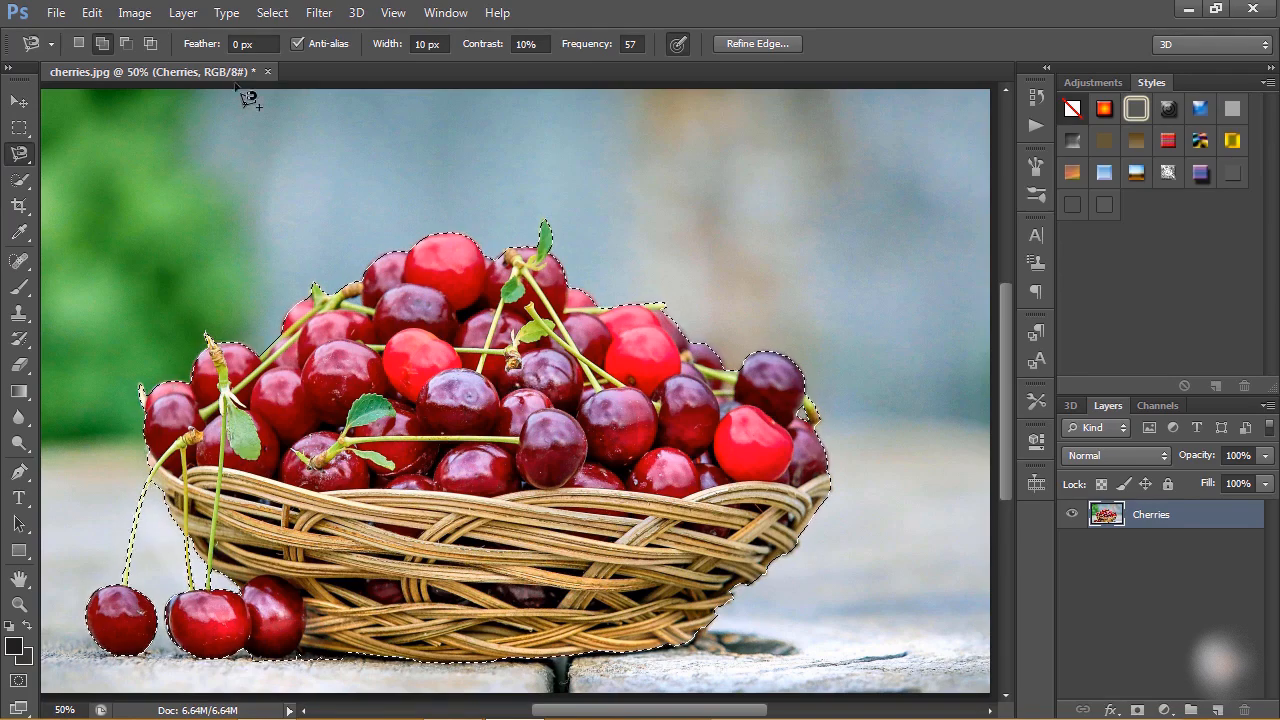
Invert the basket selection, delete the background around the basket and clear the selection
{"action": "left_click", "coordinate": [273, 17]}
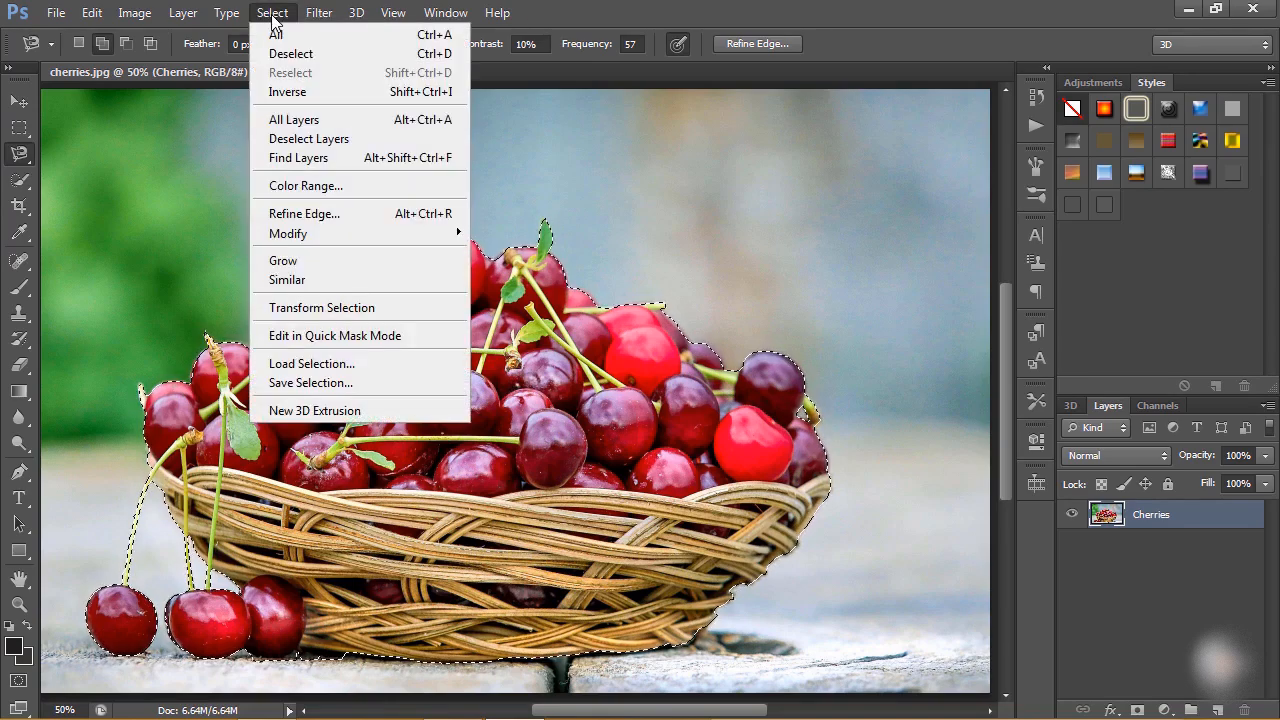
{"action": "left_click", "coordinate": [318, 97]}
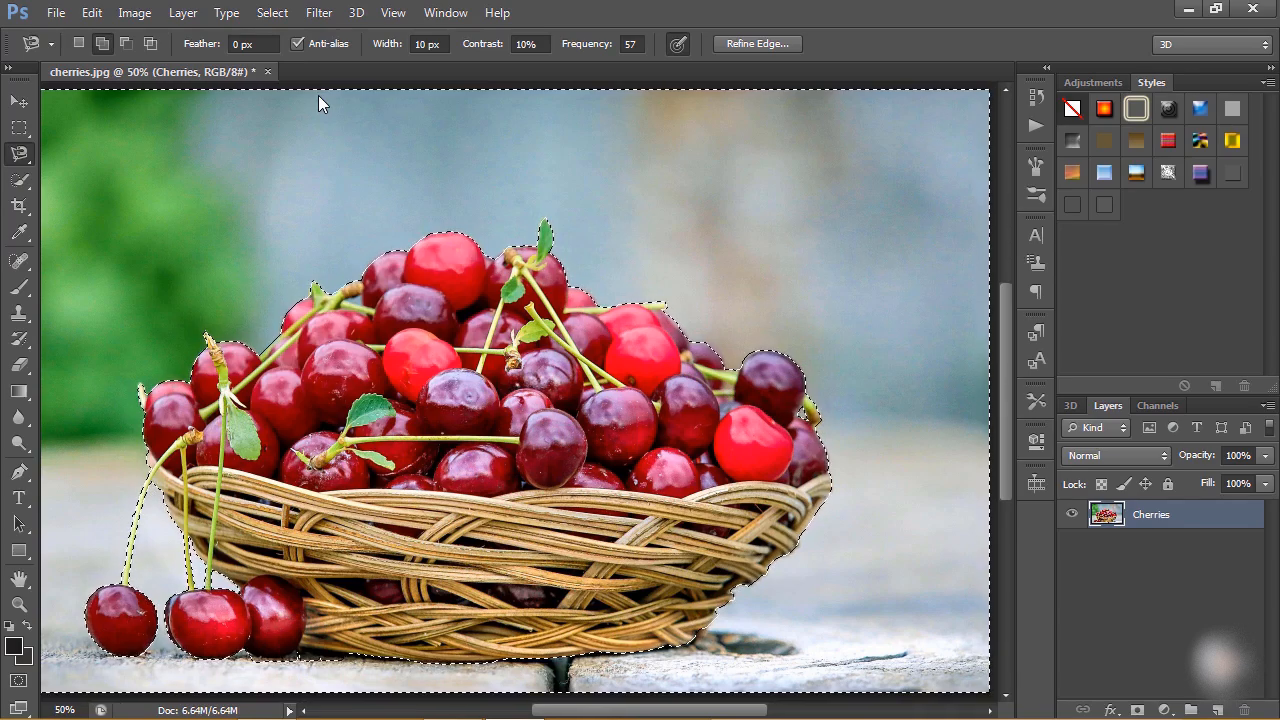
{"action": "key", "text": "Delete"}
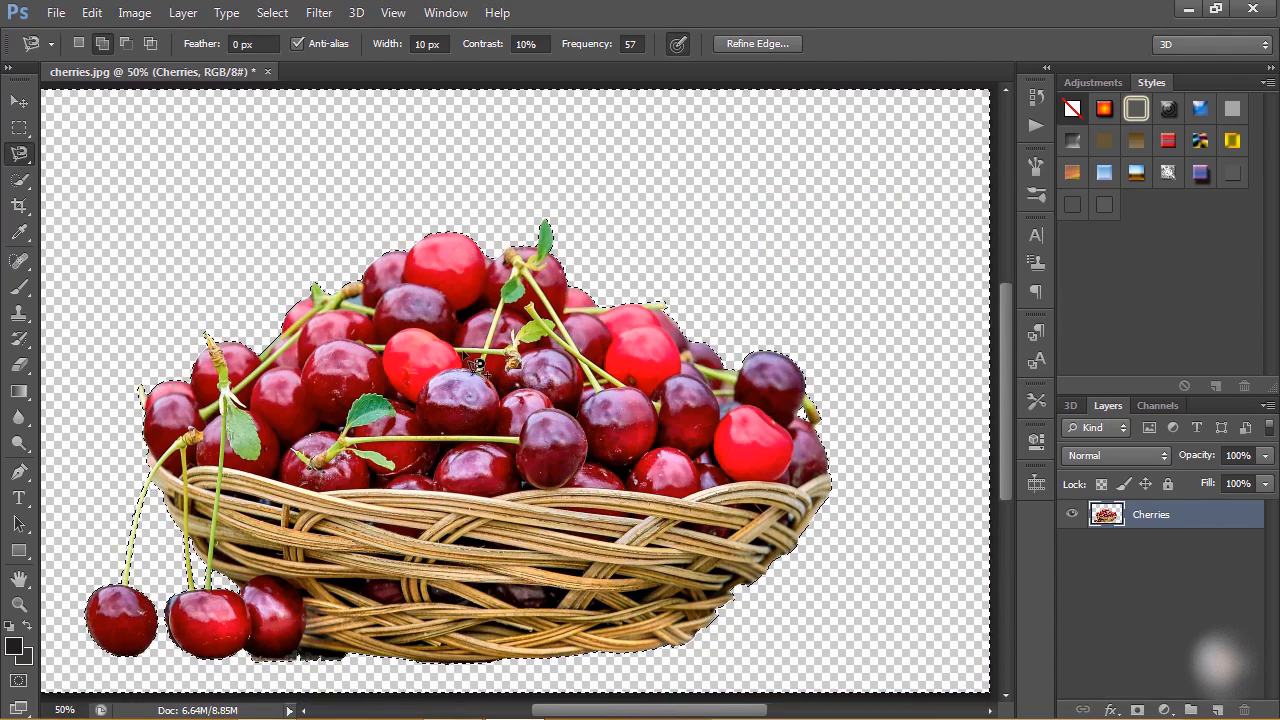
{"action": "right_click", "coordinate": [463, 299]}
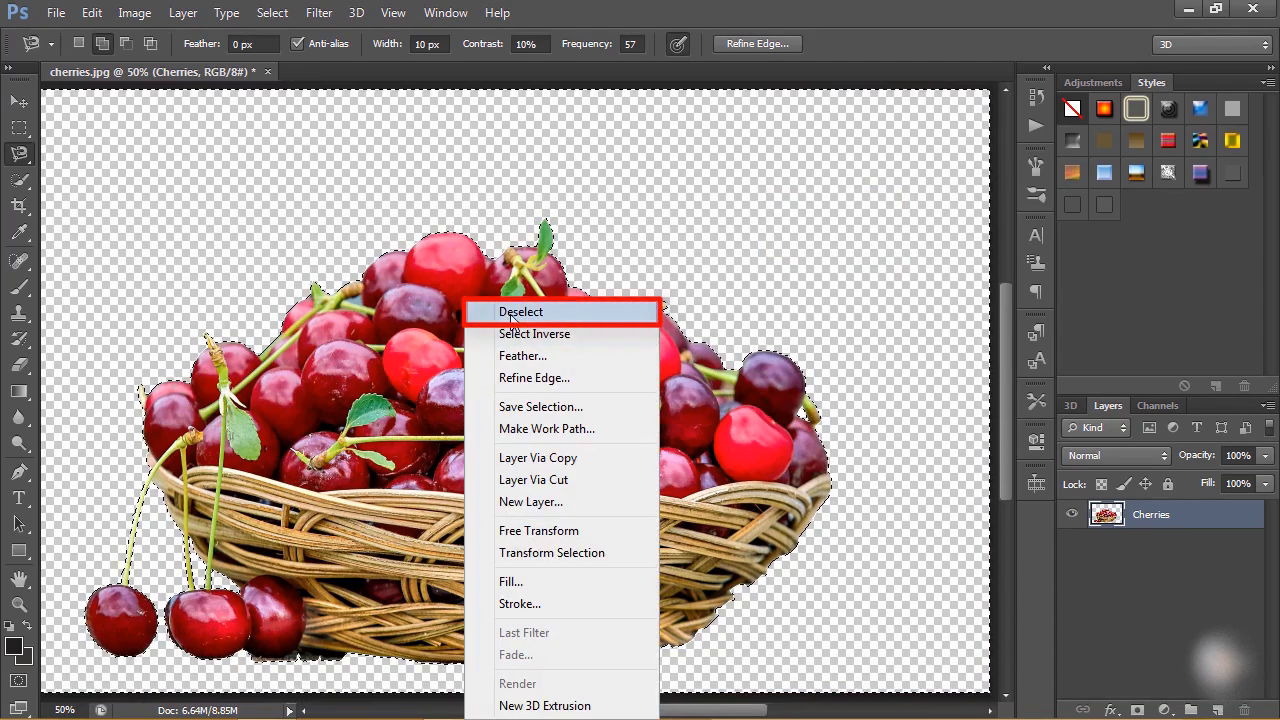
{"action": "left_click", "coordinate": [512, 313]}
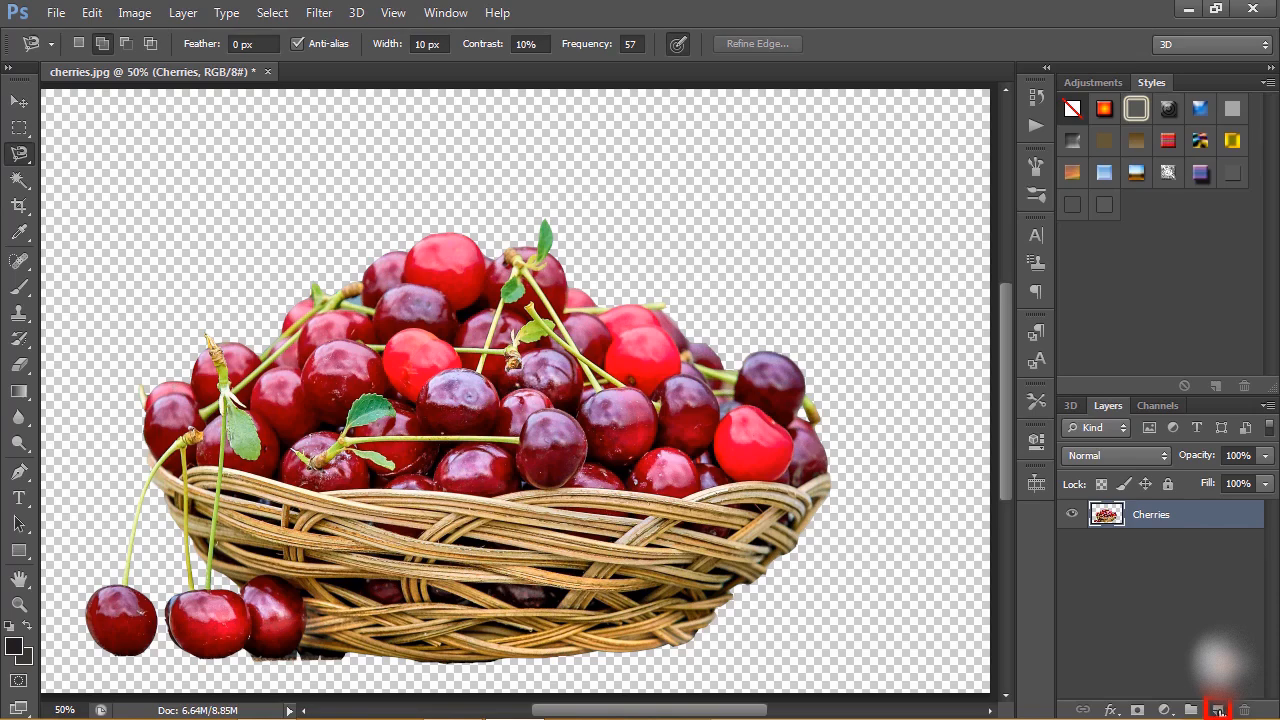
Add a new empty layer and place it below the Cherries layer
{"action": "left_click", "coordinate": [1218, 710]}
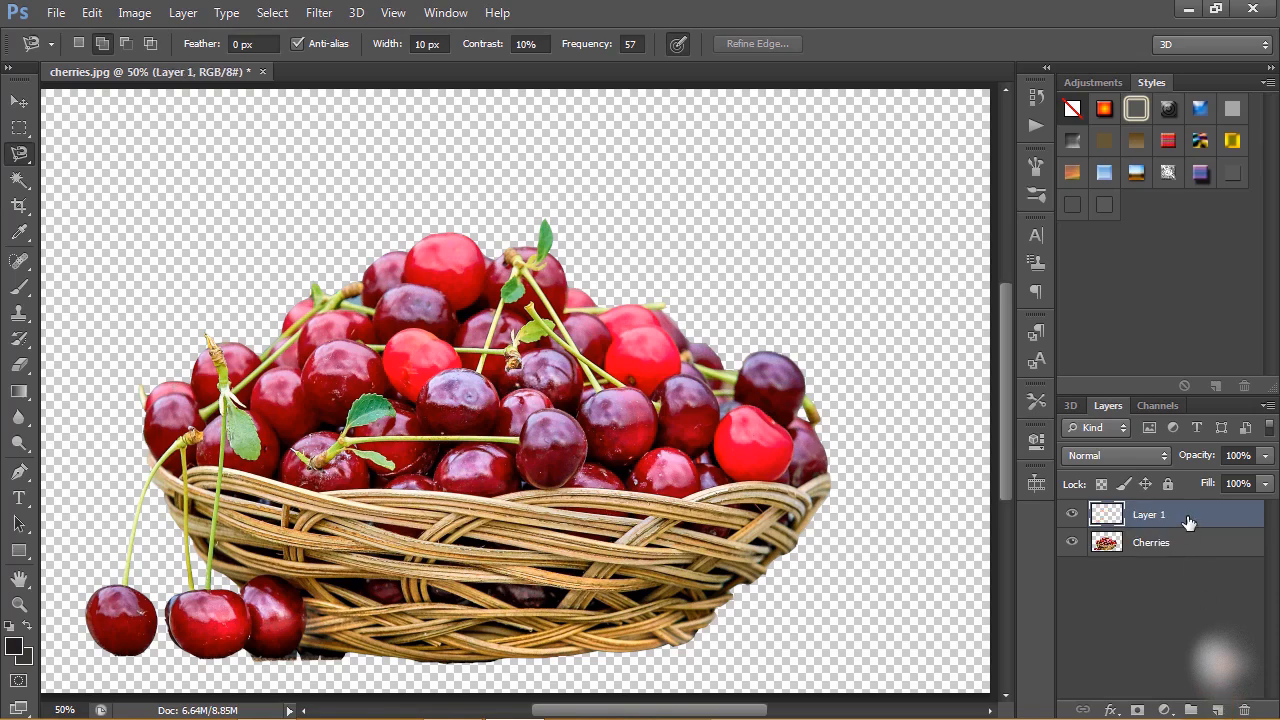
{"action": "left_click_drag", "start_coordinate": [1188, 522], "coordinate": [1186, 568]}
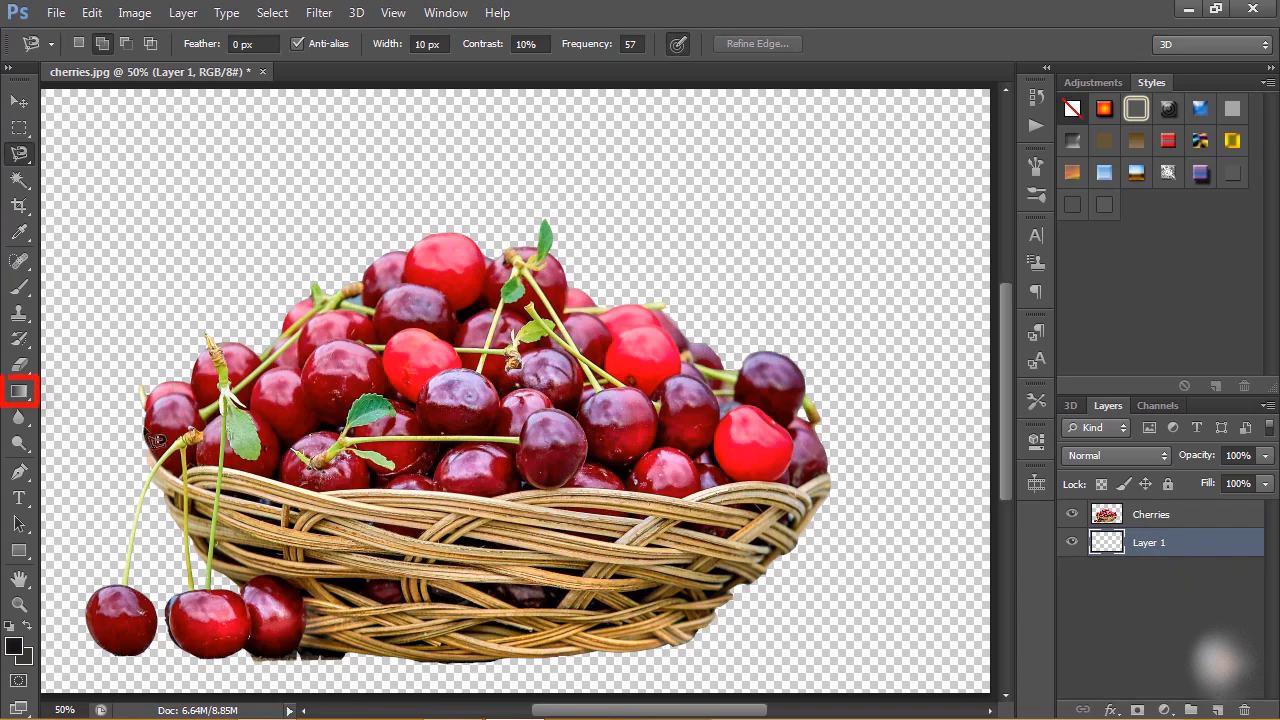
Fill the empty layer below the Cherries layer with the black foreground color using the Paint Bucket tool
{"action": "left_click", "coordinate": [26, 399]}
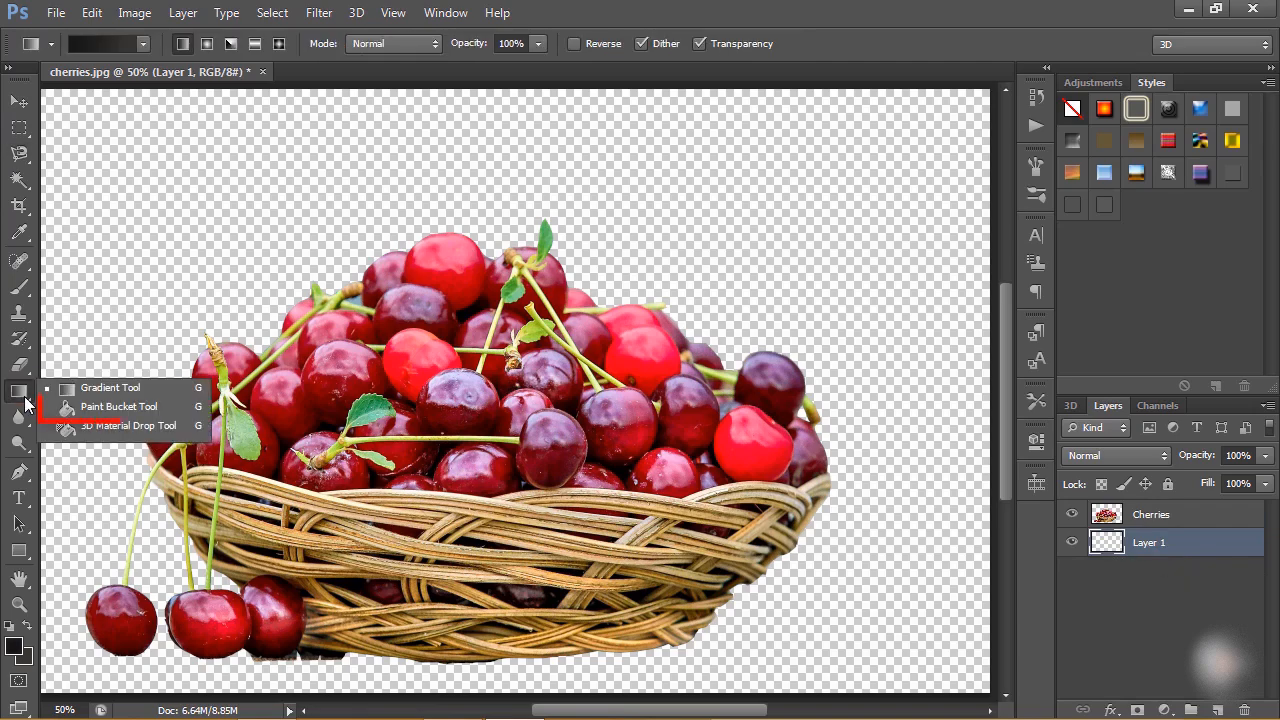
{"action": "left_click", "coordinate": [110, 406]}
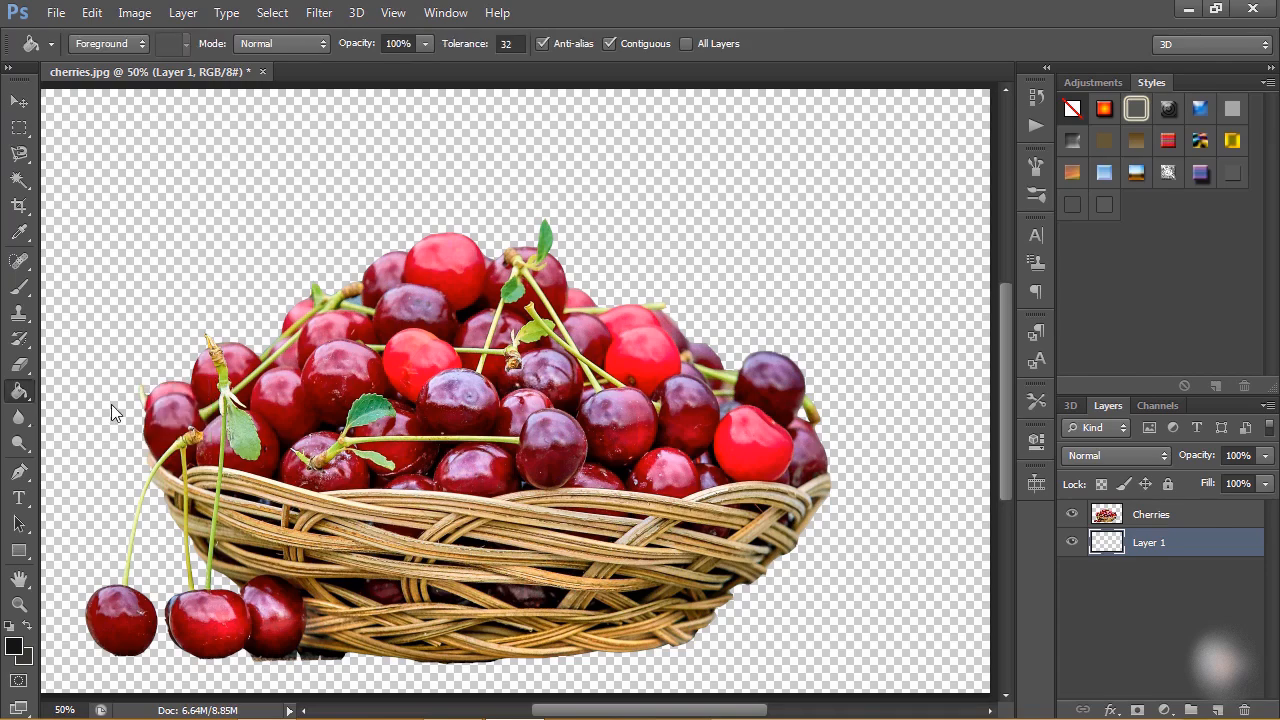
{"action": "left_click", "coordinate": [762, 243]}
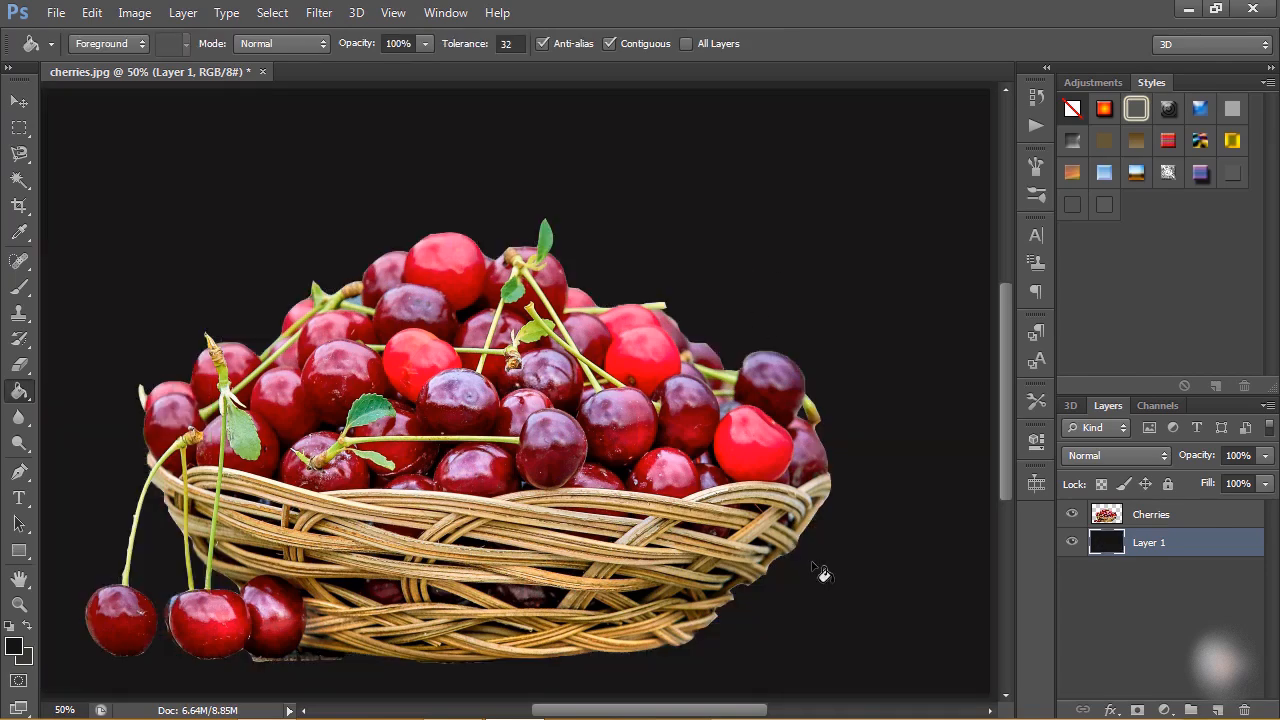
On the Cherries layer, select the leftover background patches among the stems and under the basket with the Magic Wand, delete them and deselect
{"action": "left_click", "coordinate": [1184, 527]}
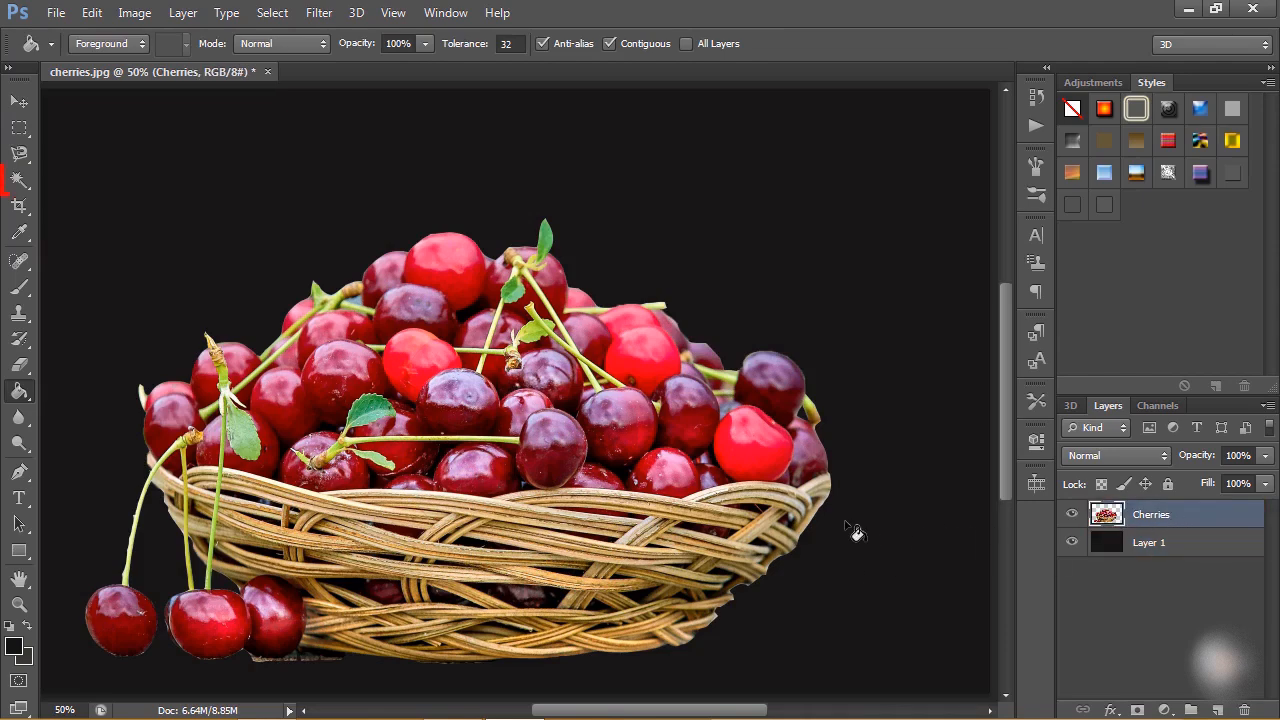
{"action": "left_click", "coordinate": [24, 184]}
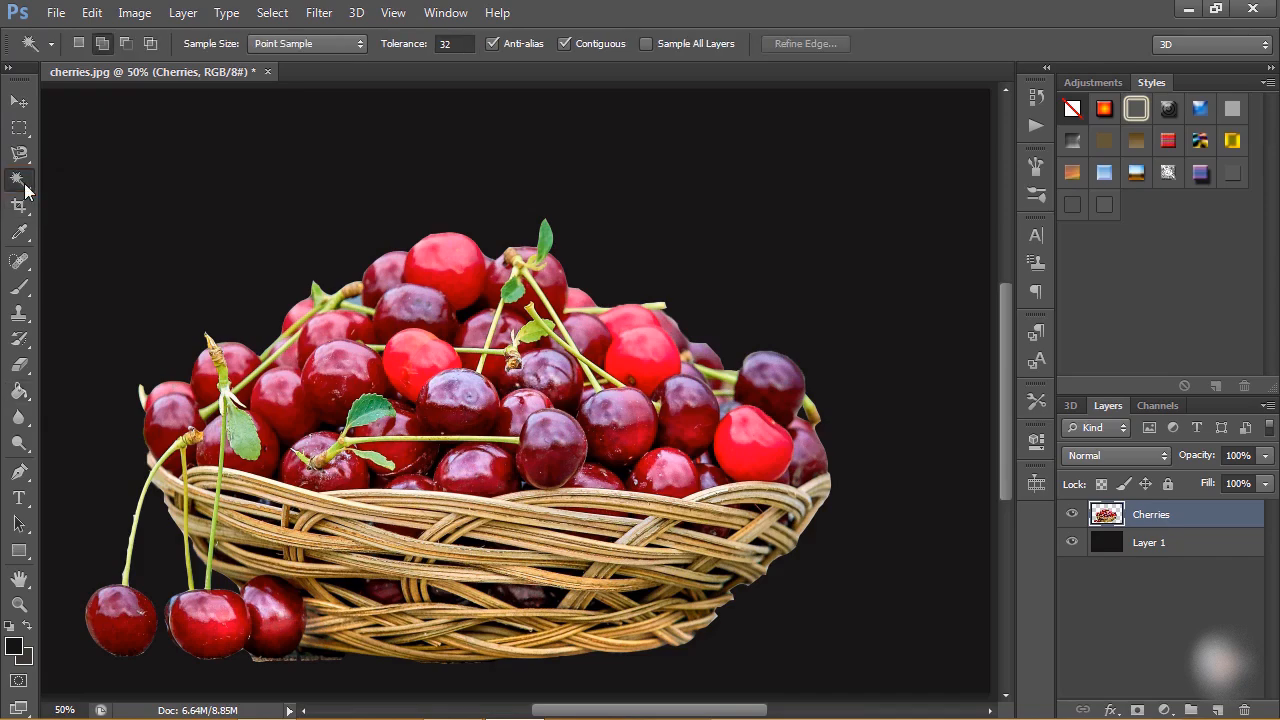
{"action": "left_click", "coordinate": [356, 303]}
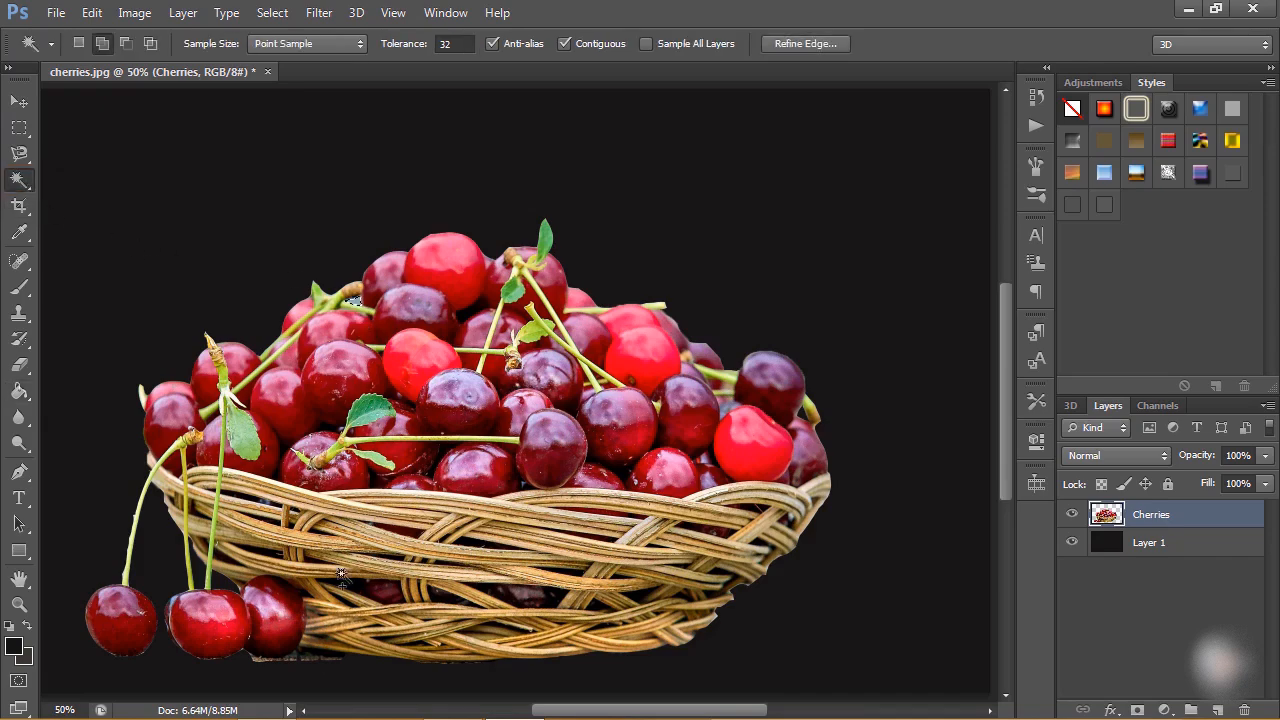
{"action": "key", "text": "Delete"}
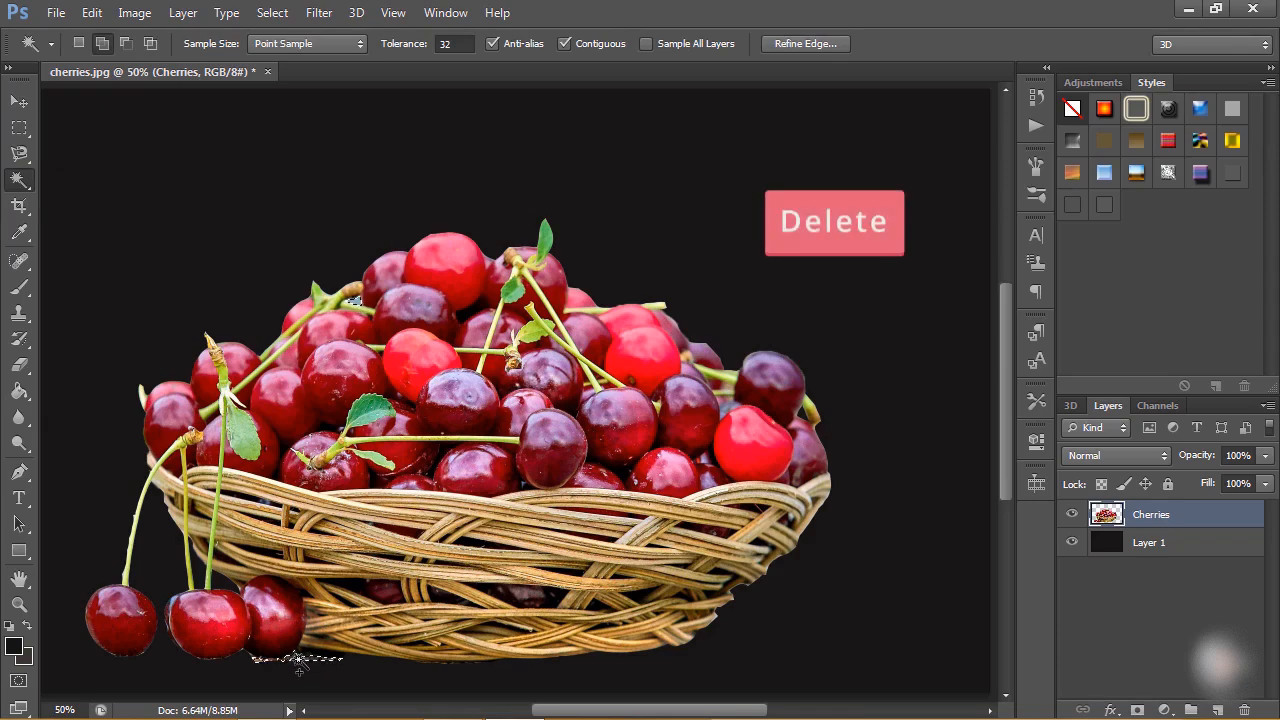
{"action": "right_click", "coordinate": [358, 305]}
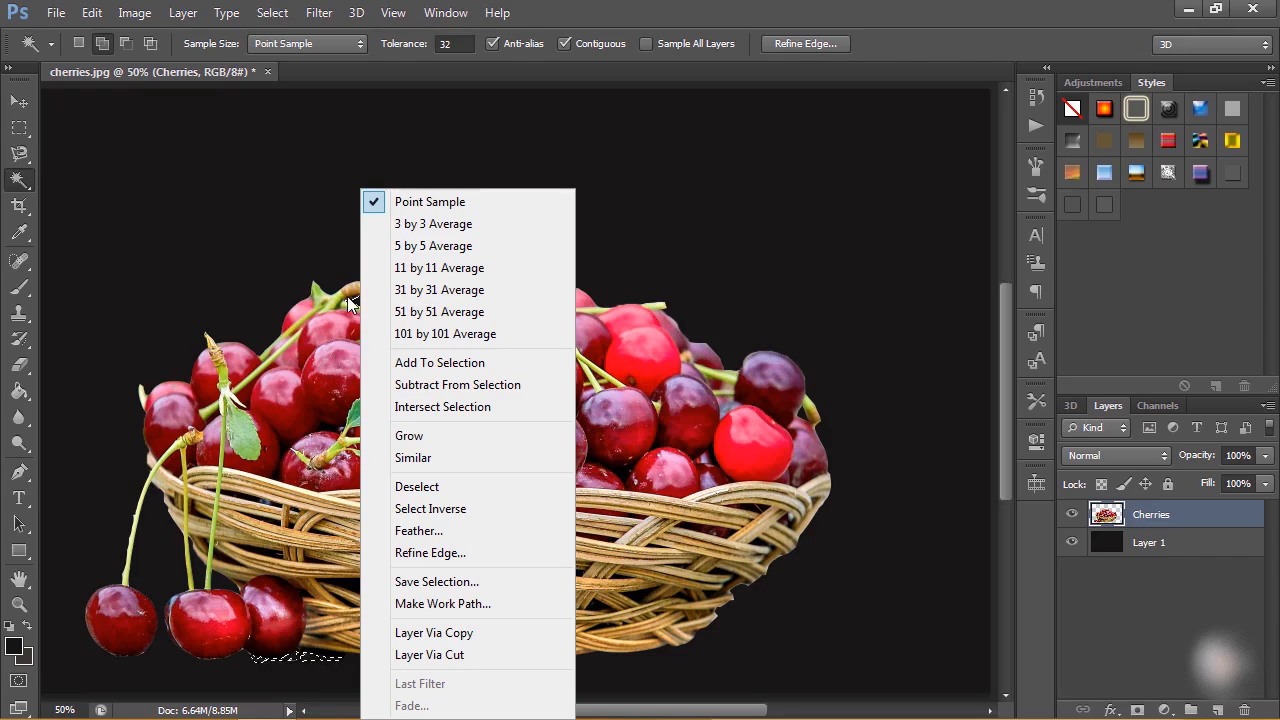
{"action": "left_click", "coordinate": [398, 488]}
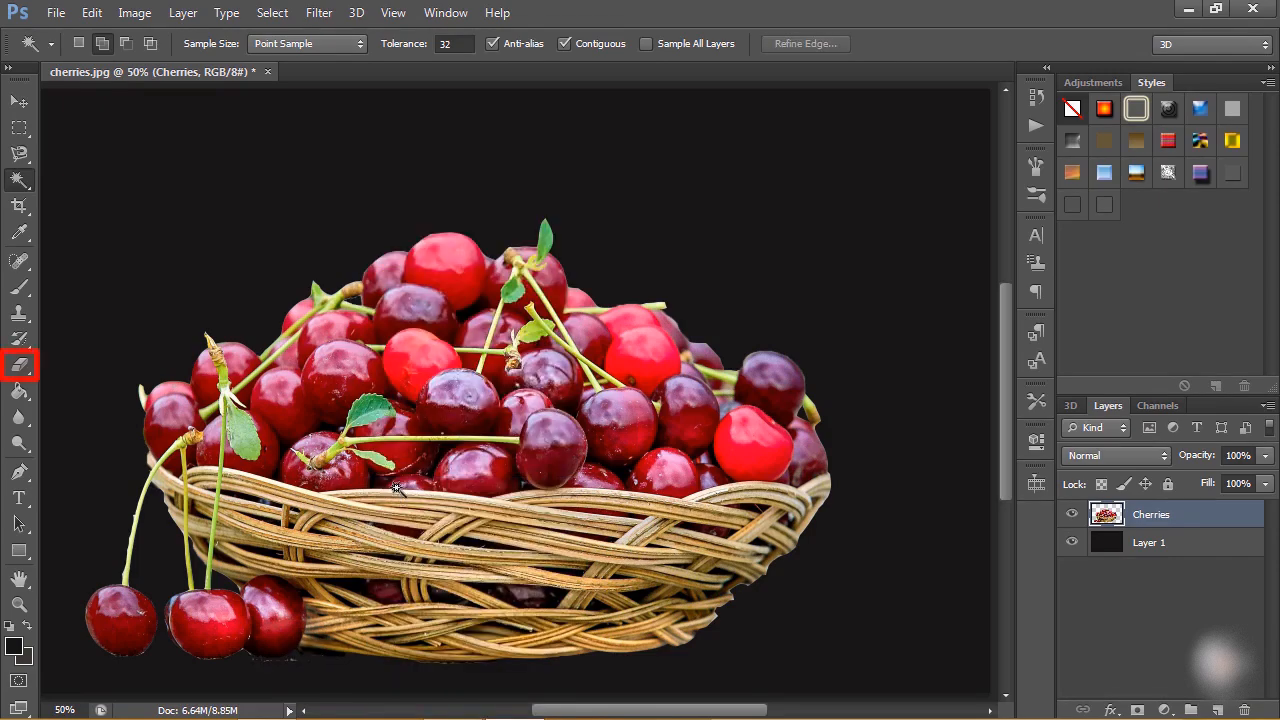
Reduce the Eraser brush to 70 px and erase the remaining background traces around the basket's edges
{"action": "left_click", "coordinate": [20, 366]}
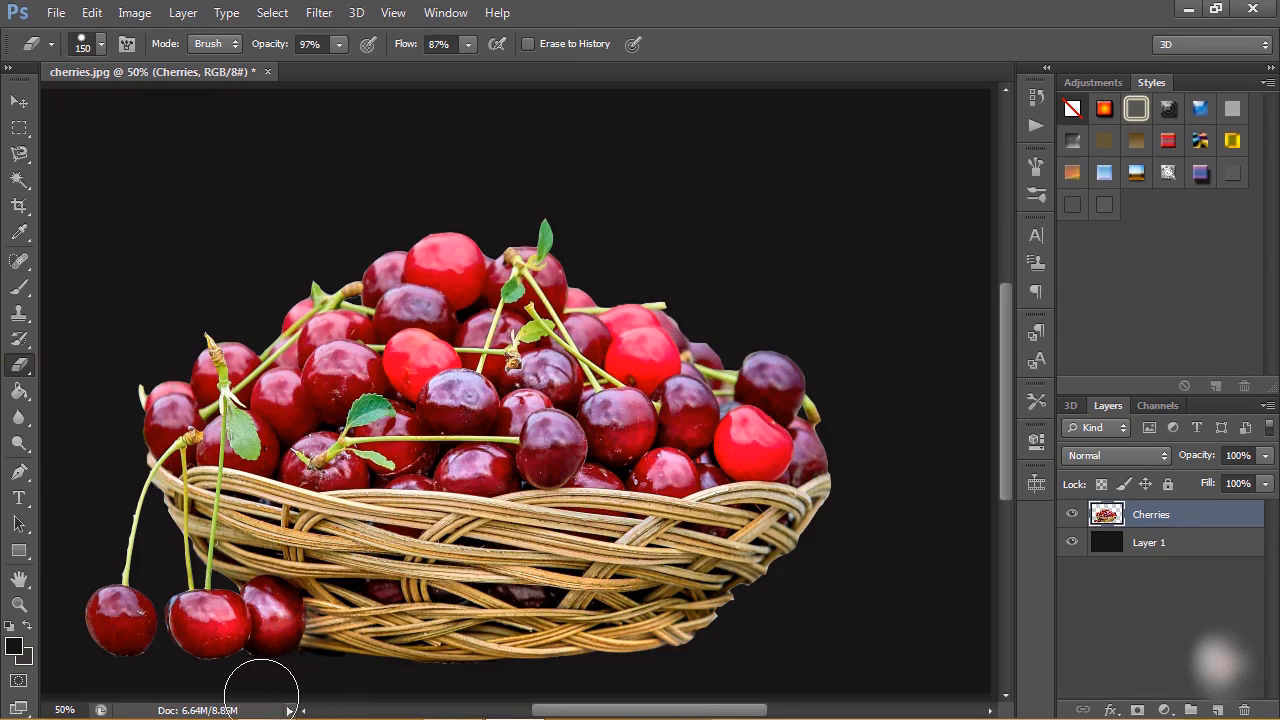
{"action": "key", "text": "bracketleft"}
{"action": "key", "text": "bracketleft"}
{"action": "key", "text": "bracketleft"}
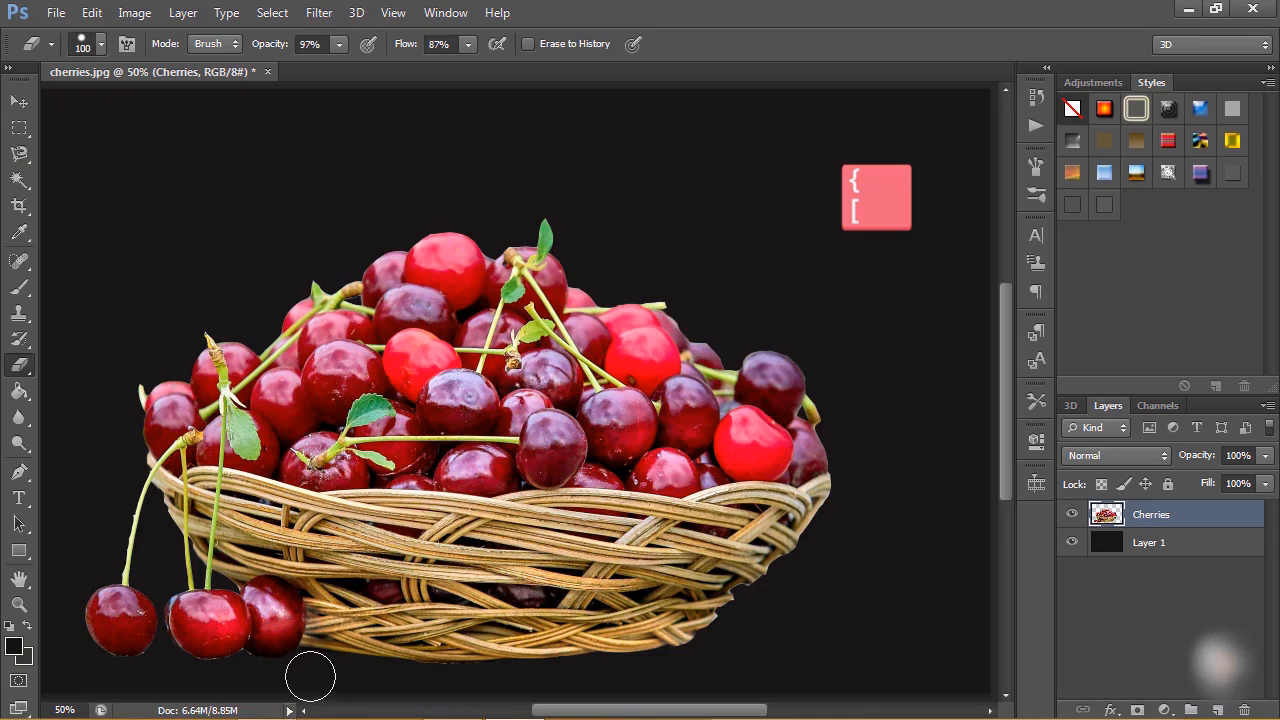
{"action": "key", "text": "bracketleft"}
{"action": "key", "text": "bracketleft"}
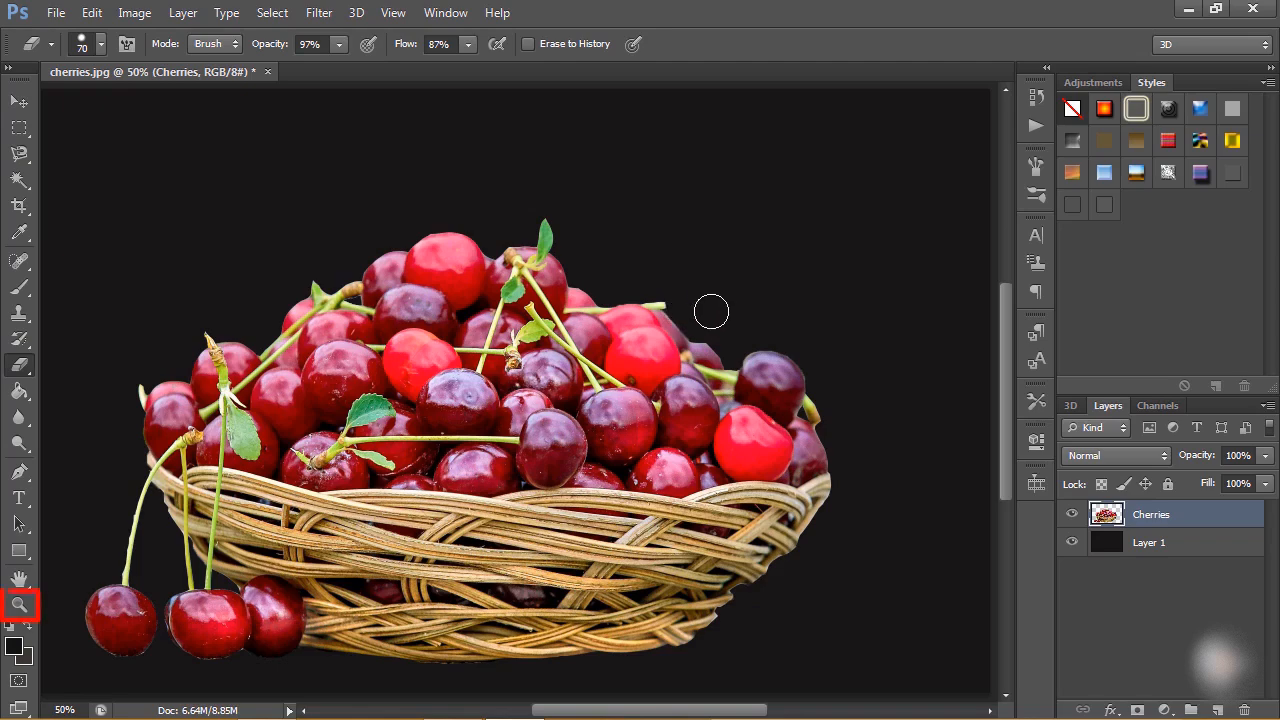
Open the kitchen image 03.jpg from the Fruit Basket folder and convert its locked background into a regular layer
{"action": "left_click", "coordinate": [22, 606]}
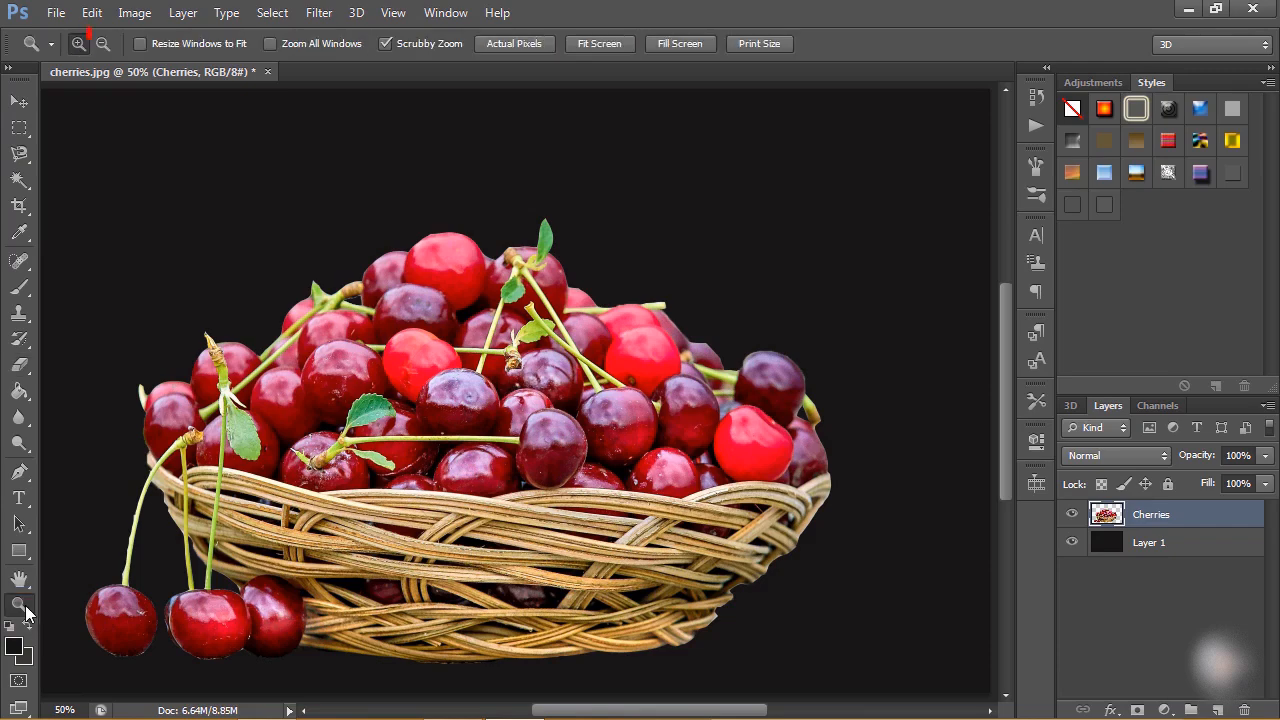
{"action": "left_click", "coordinate": [103, 44]}
{"action": "left_click", "coordinate": [404, 447]}
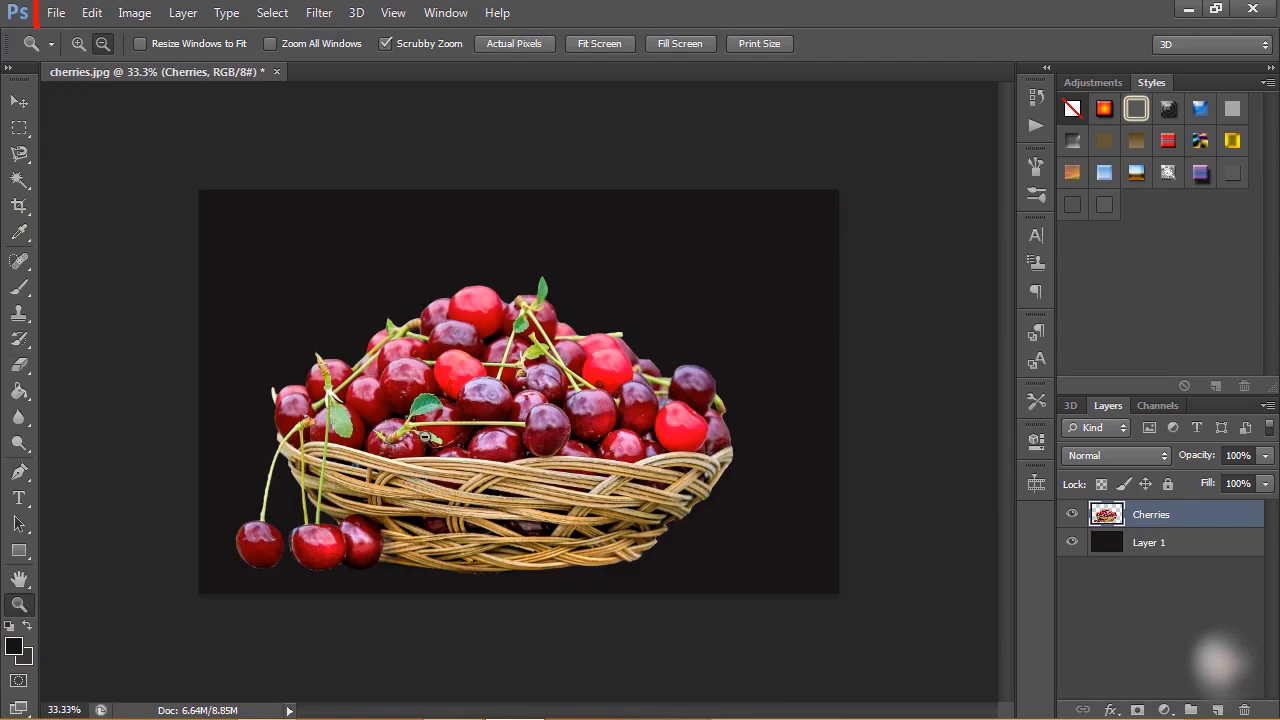
{"action": "left_click", "coordinate": [55, 15]}
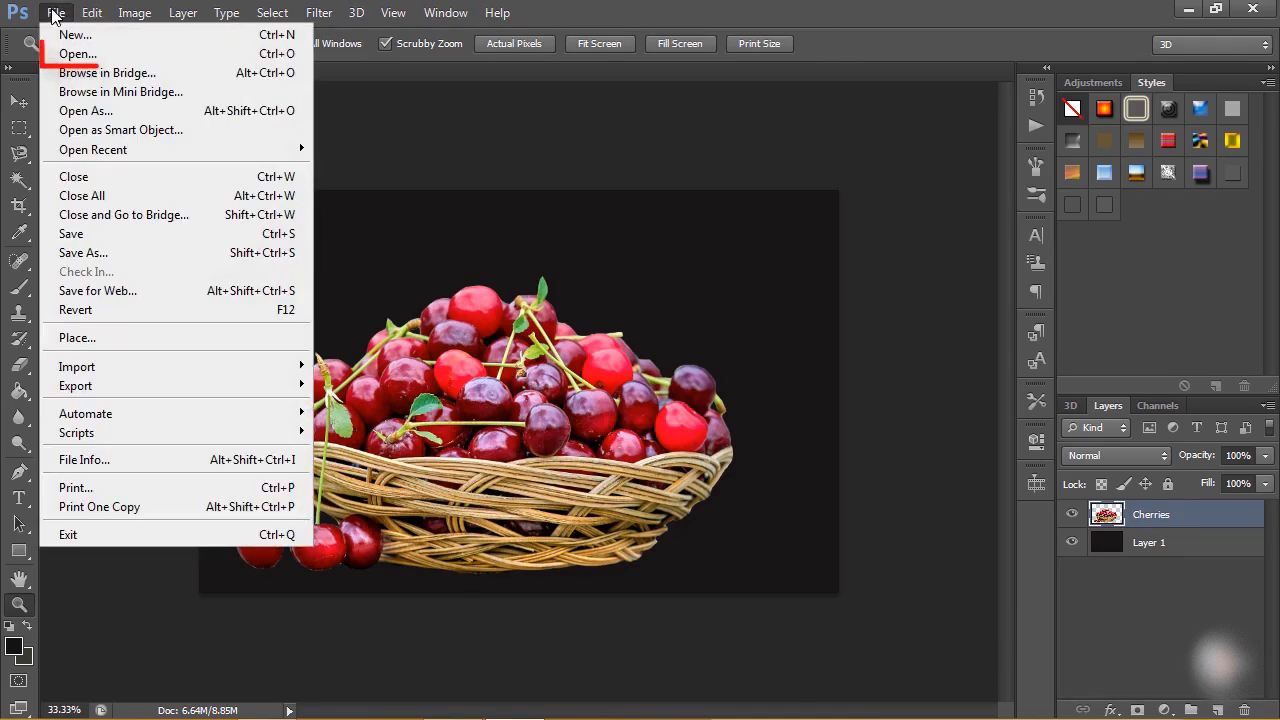
{"action": "left_click", "coordinate": [137, 55]}
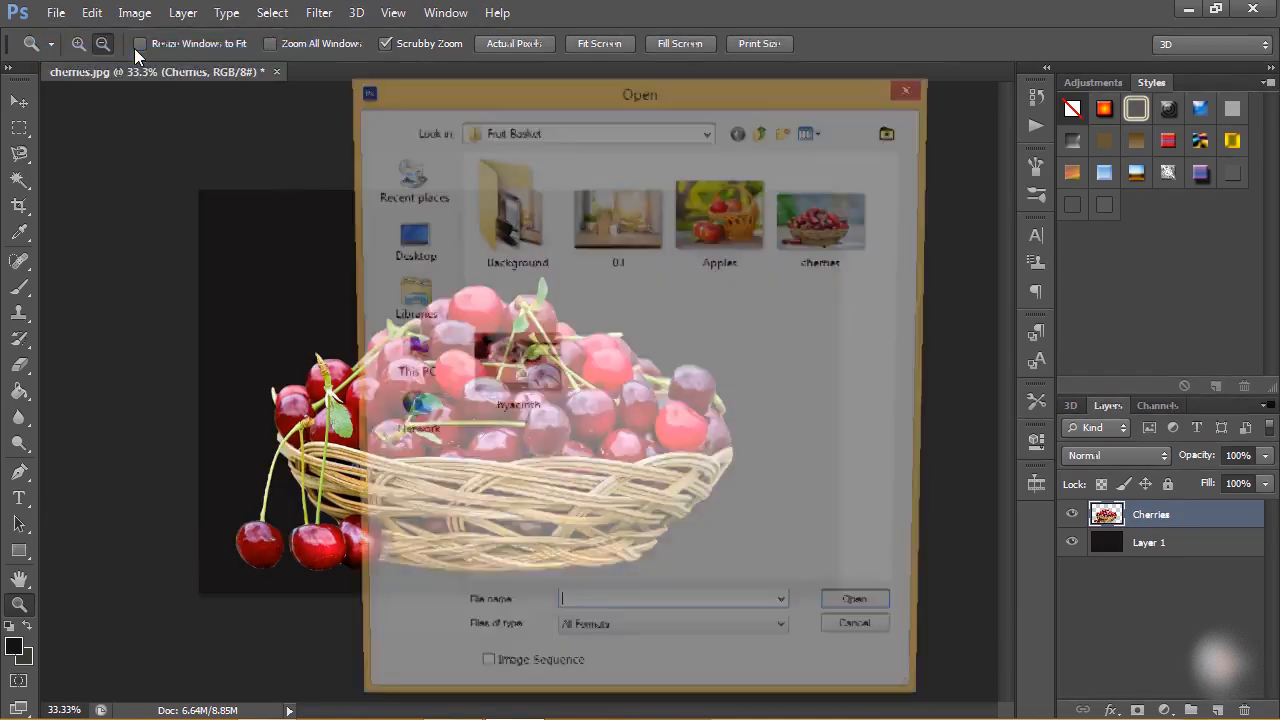
{"action": "left_click", "coordinate": [613, 225]}
{"action": "left_click", "coordinate": [866, 620]}
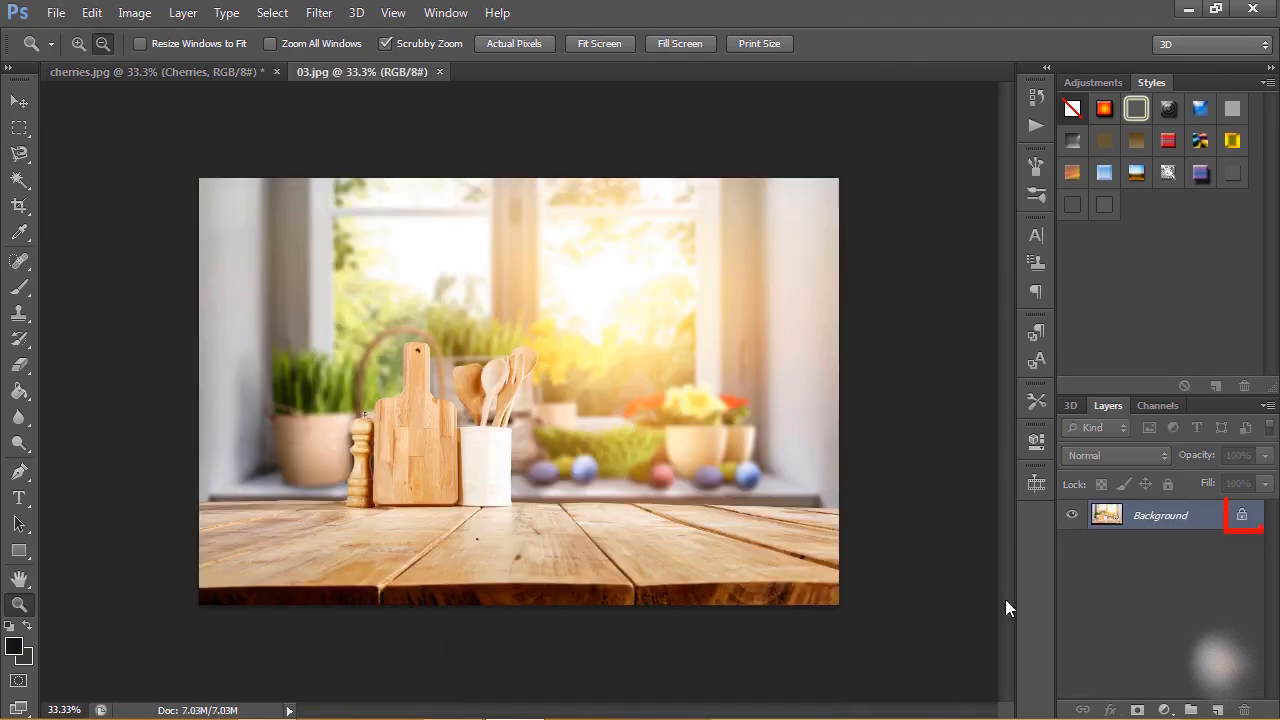
{"action": "double_click", "coordinate": [1241, 515]}
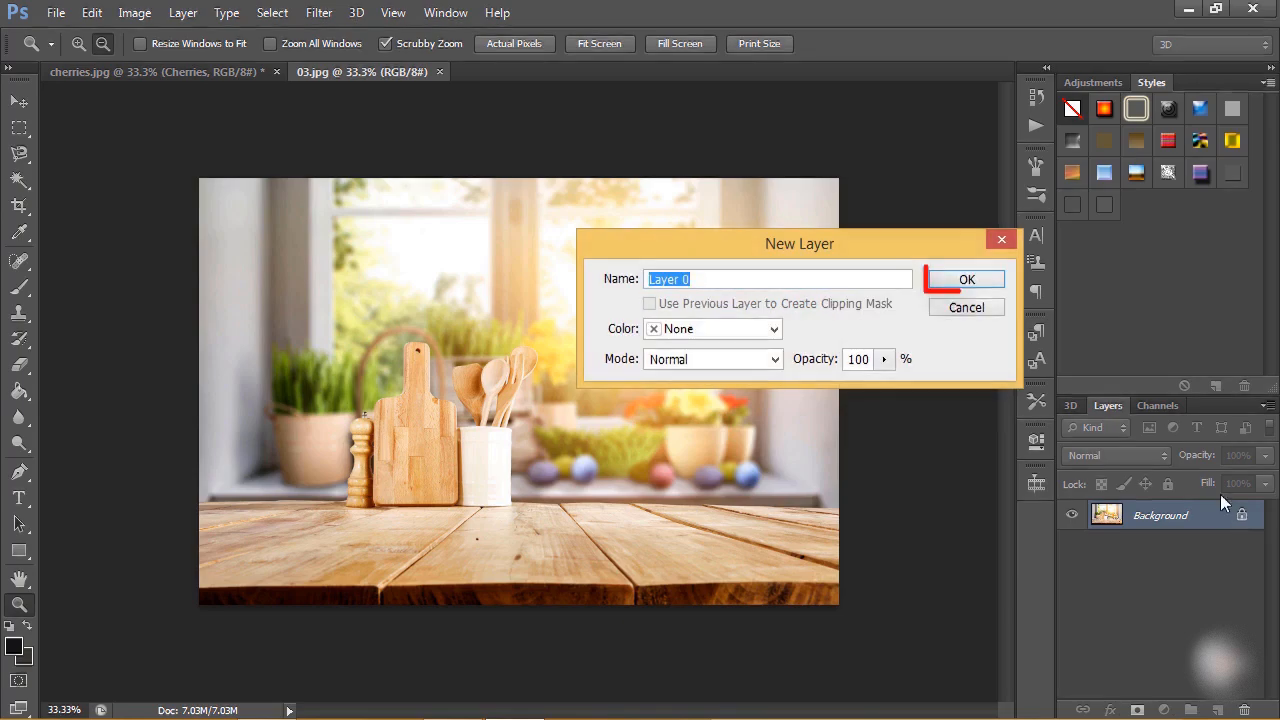
{"action": "left_click", "coordinate": [967, 281]}
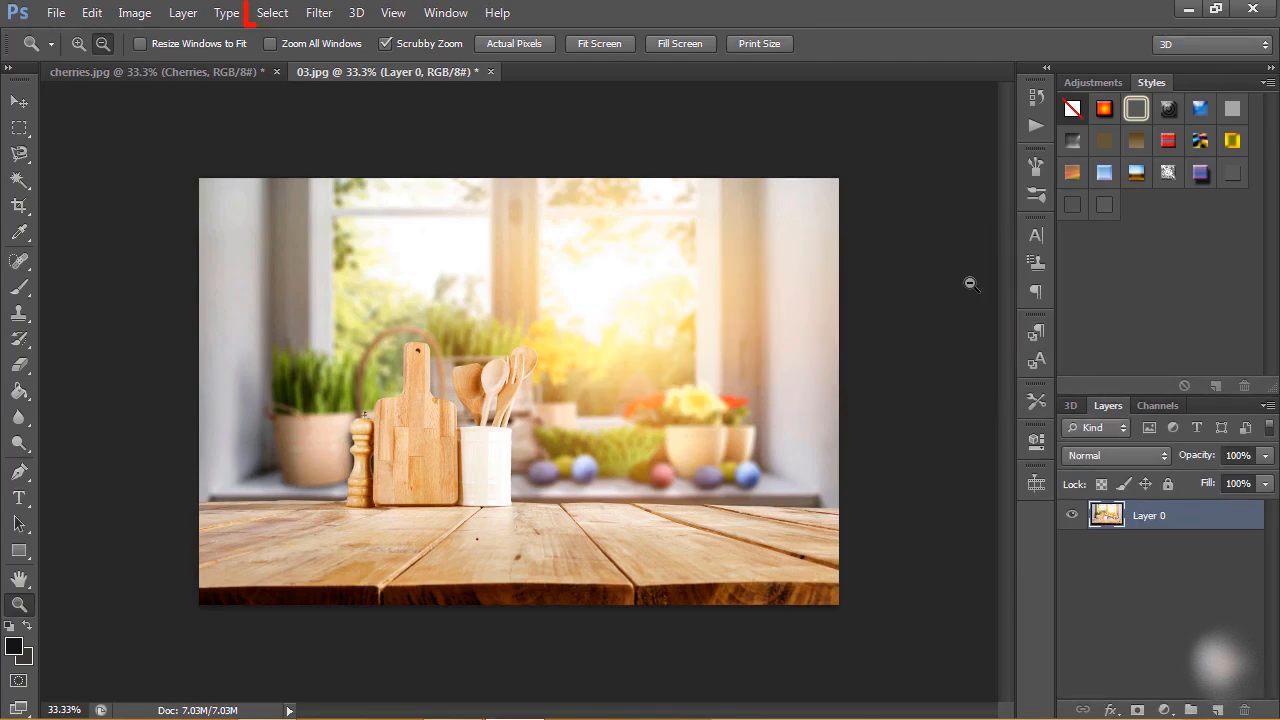
Select the entire kitchen image and copy it
{"action": "left_click", "coordinate": [284, 16]}
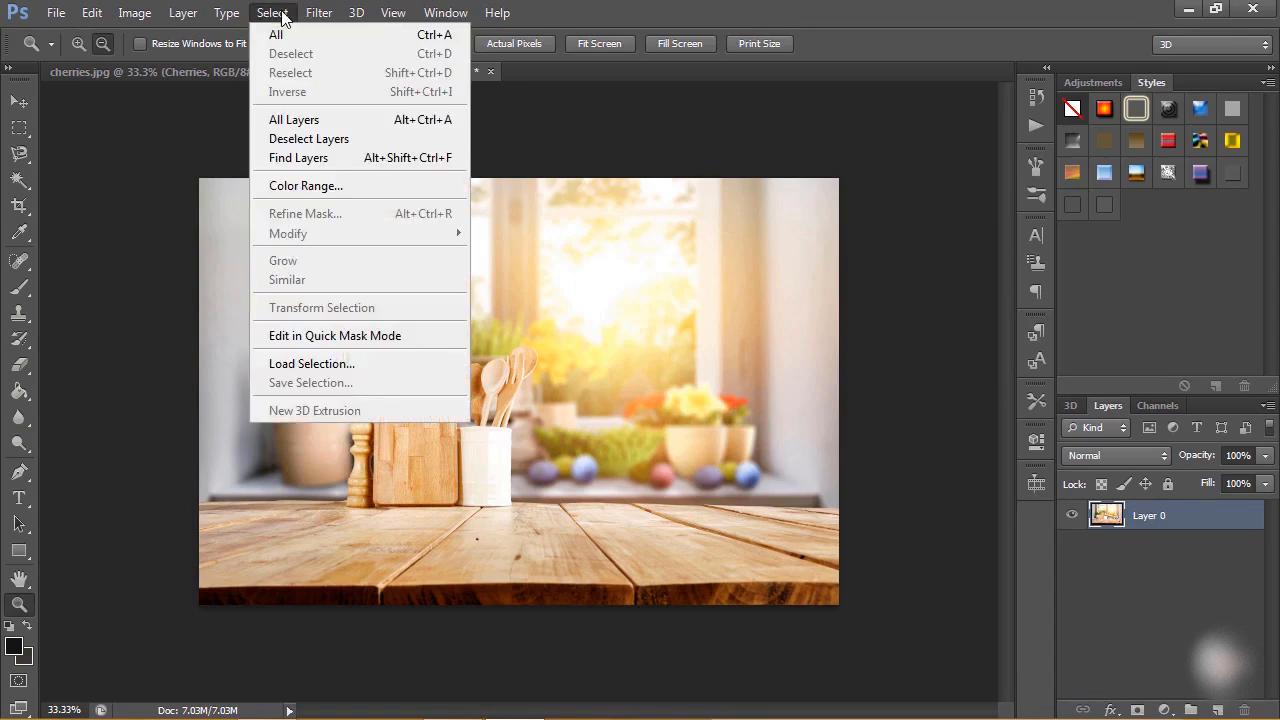
{"action": "left_click", "coordinate": [305, 37]}
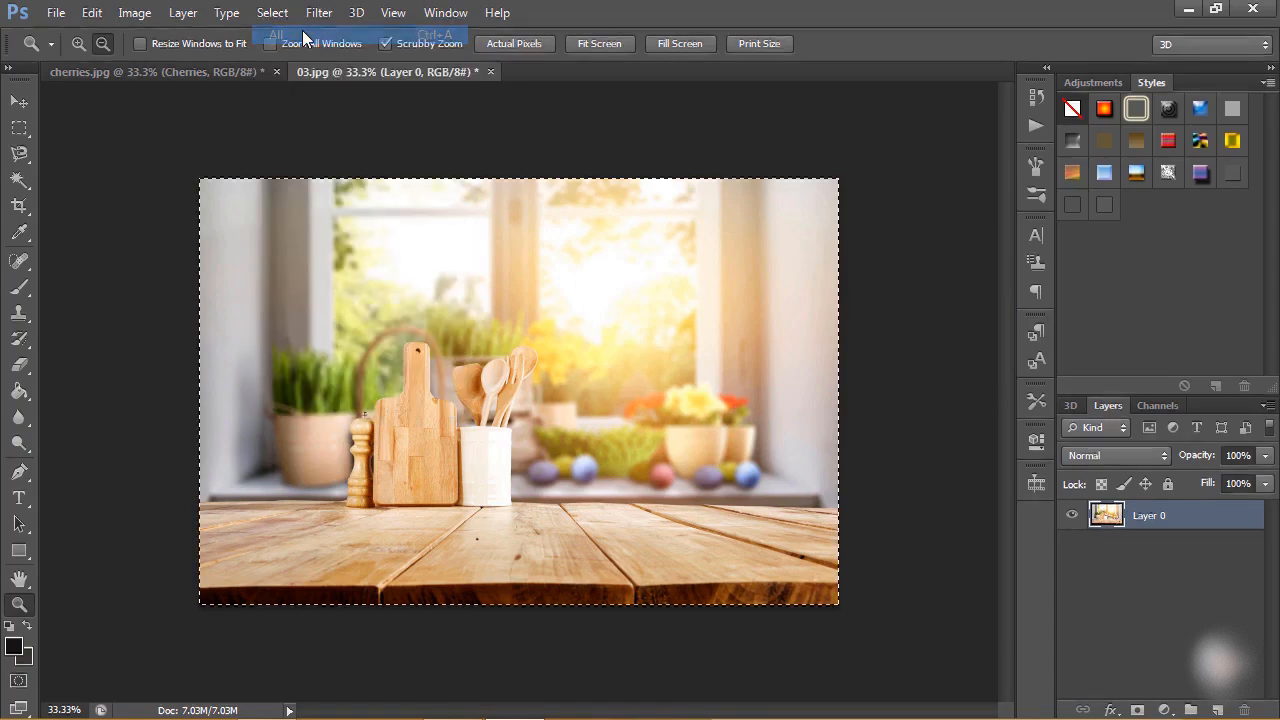
{"action": "left_click", "coordinate": [98, 16]}
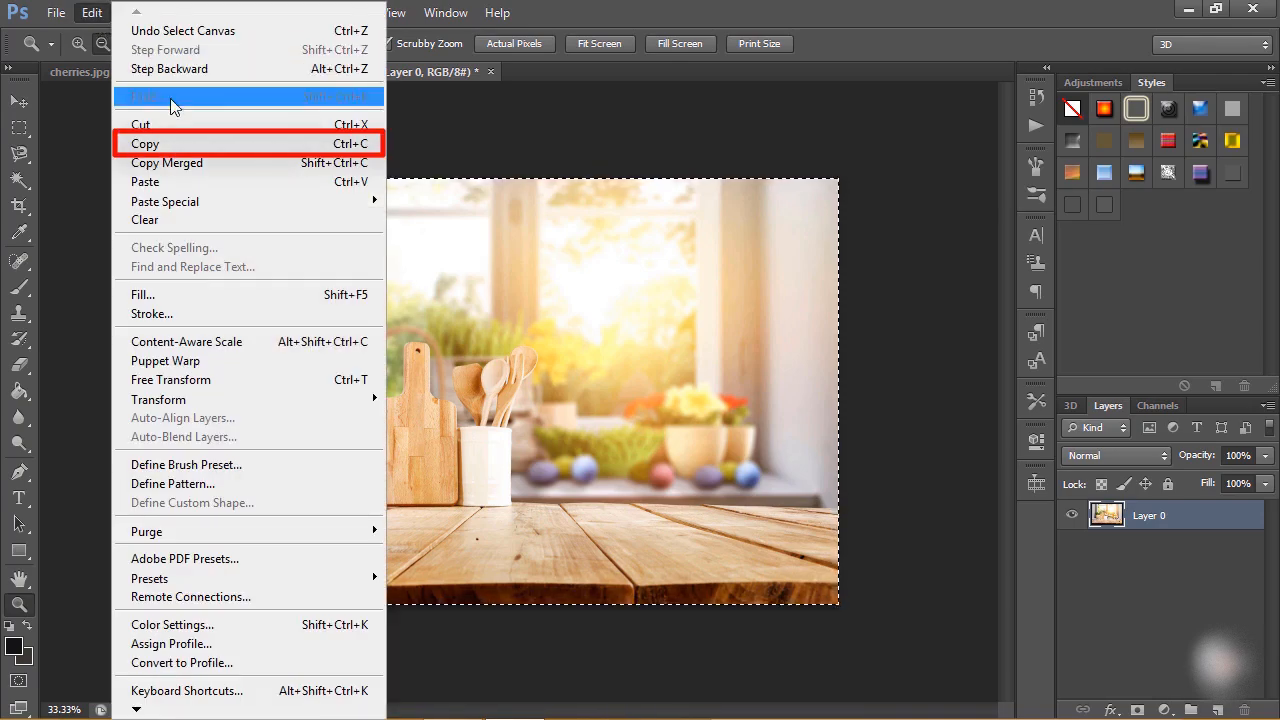
{"action": "left_click", "coordinate": [177, 144]}
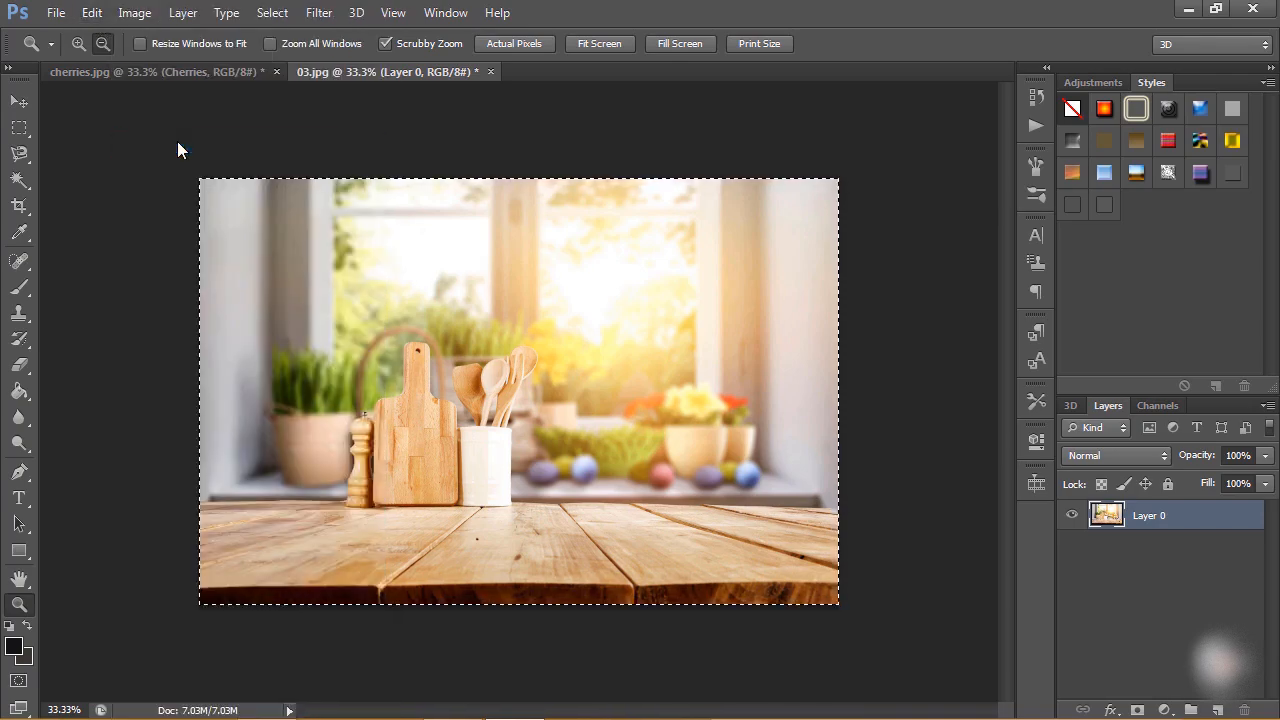
Paste the copied kitchen image into cherries.jpg directly above the black Layer 1, beneath the Cherries layer
{"action": "left_click", "coordinate": [194, 77]}
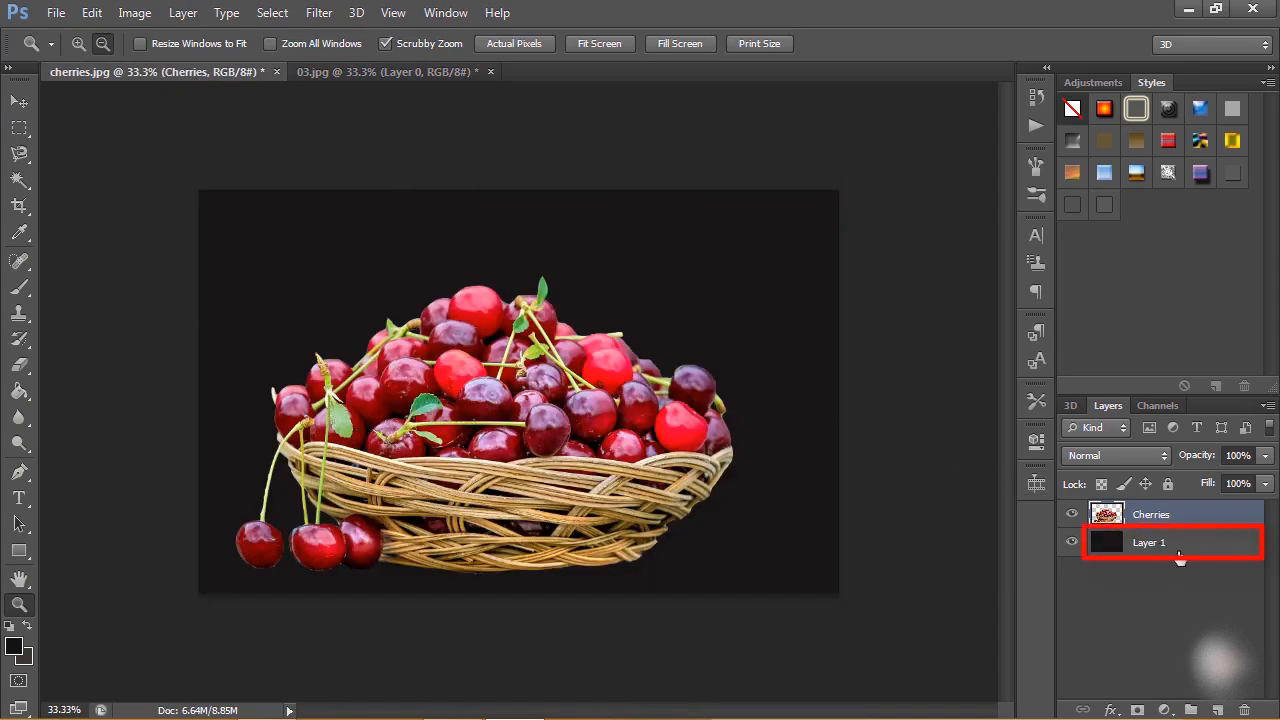
{"action": "left_click", "coordinate": [1180, 555]}
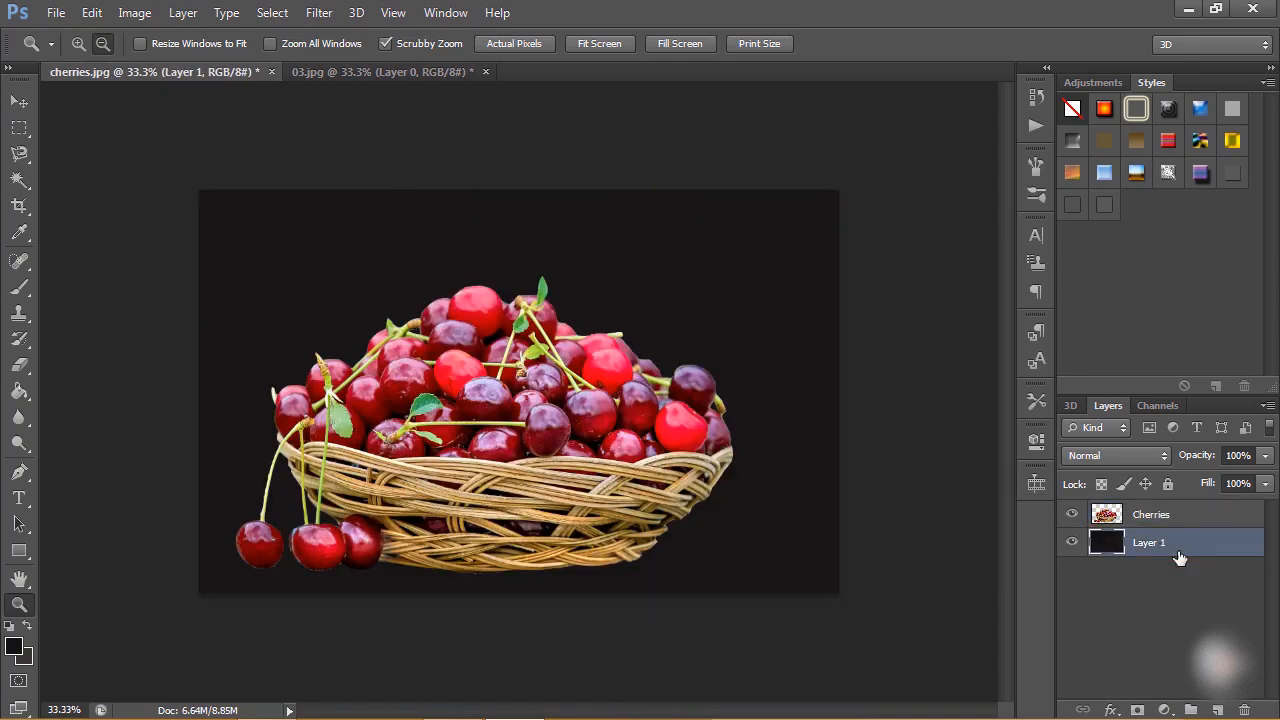
{"action": "left_click", "coordinate": [86, 20]}
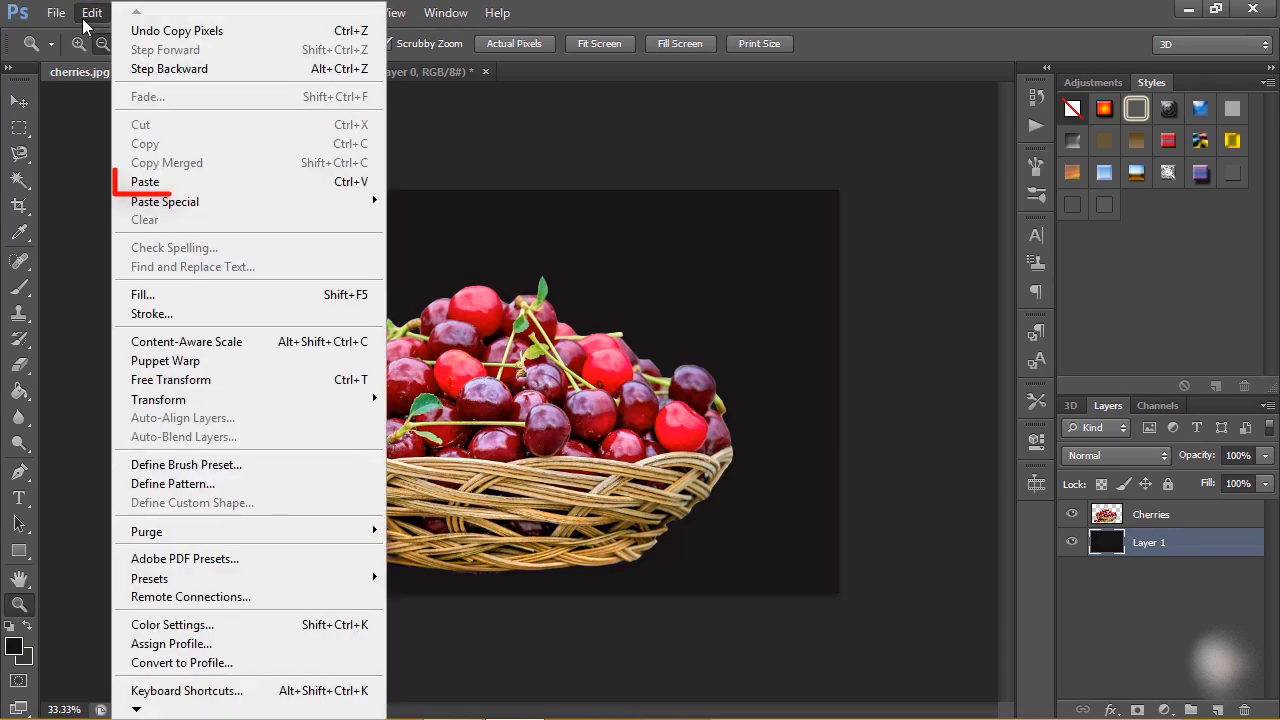
{"action": "left_click", "coordinate": [167, 183]}
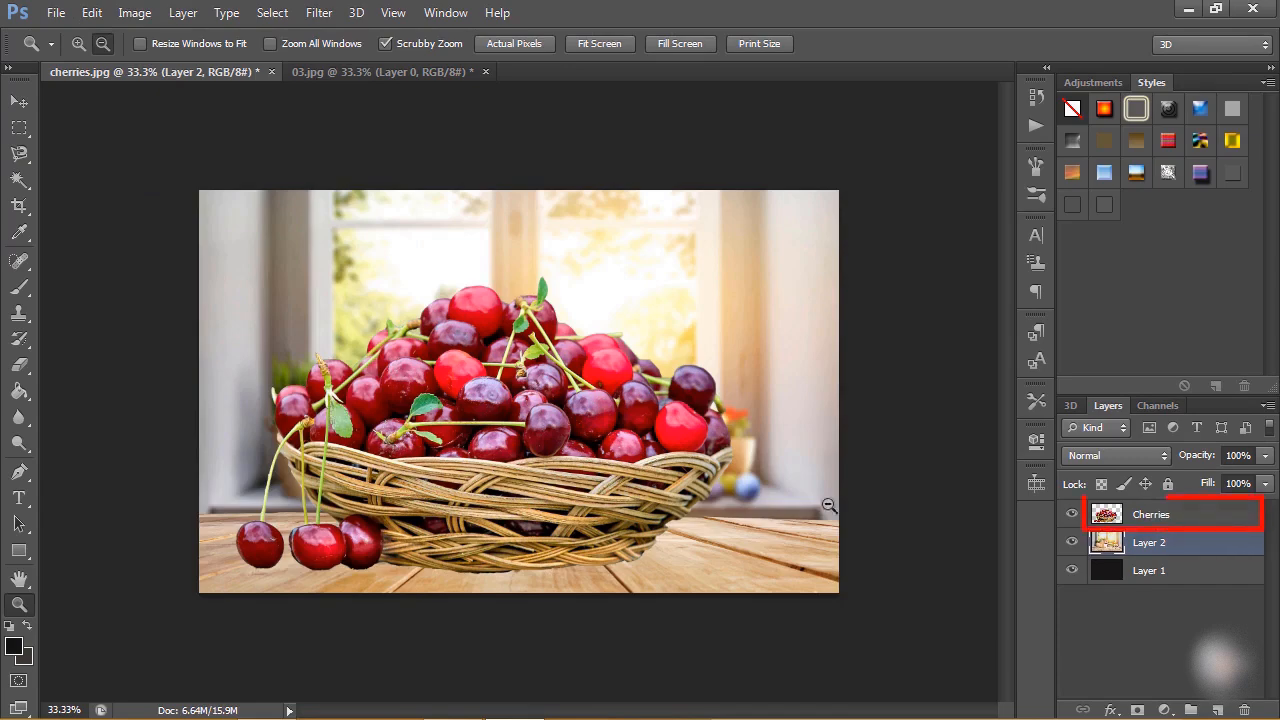
Scale the Cherries layer proportionally to about 62.5% with Free Transform and place the basket on the table beside the utensil holder
{"action": "left_click", "coordinate": [1196, 518]}
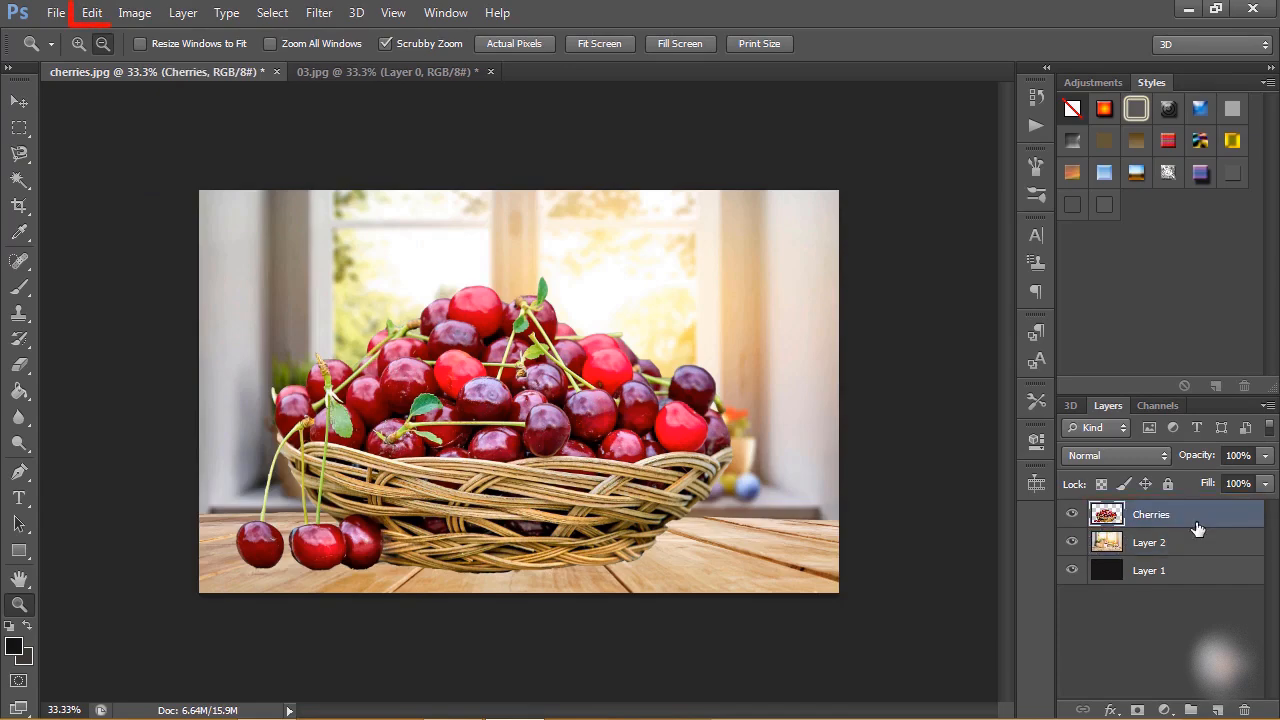
{"action": "key", "text": "alt+bracketleft"}
{"action": "left_click", "coordinate": [101, 15]}
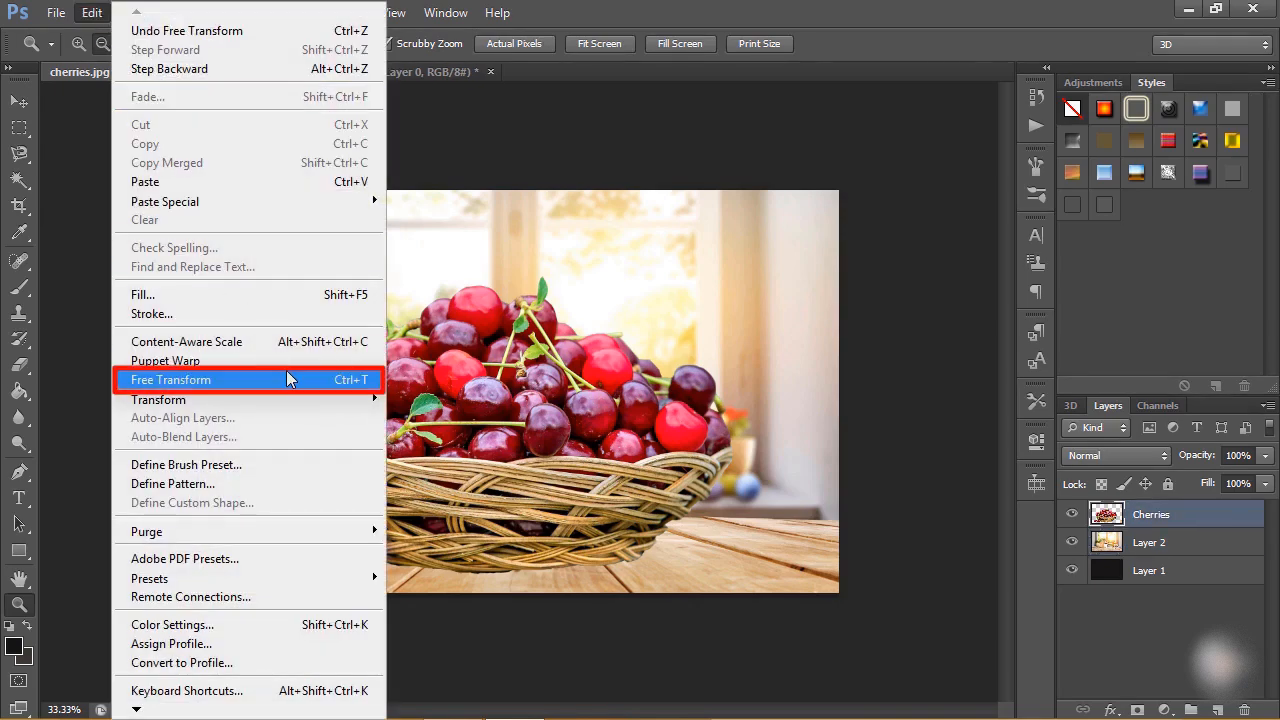
{"action": "left_click", "coordinate": [287, 372]}
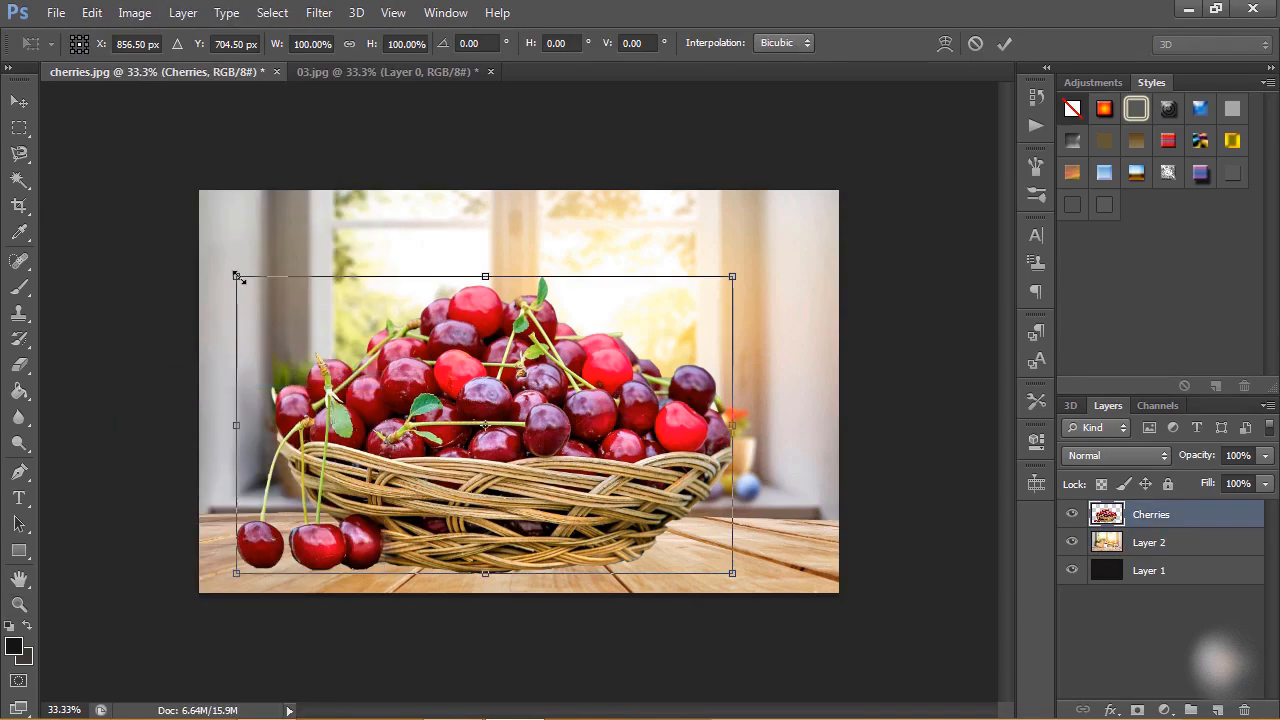
{"action": "left_click_drag", "start_coordinate": [237, 277], "coordinate": [404, 411]}
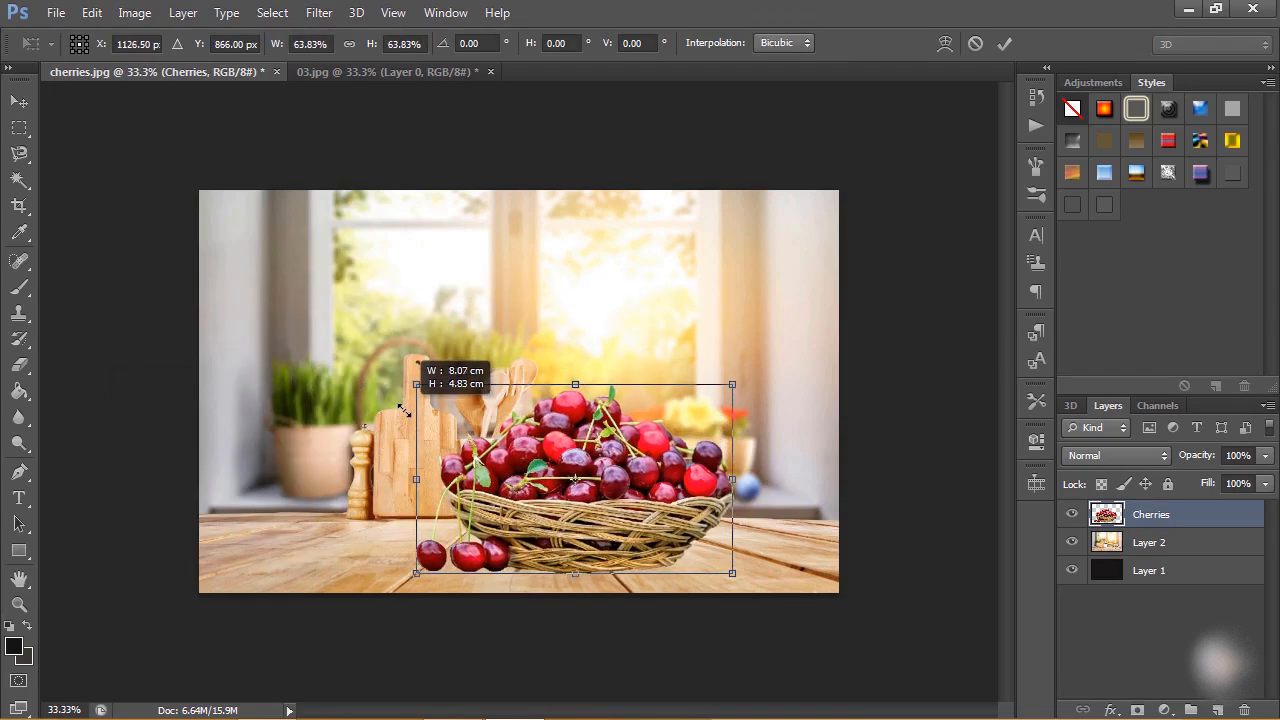
{"action": "left_click_drag", "start_coordinate": [527, 517], "coordinate": [590, 508]}
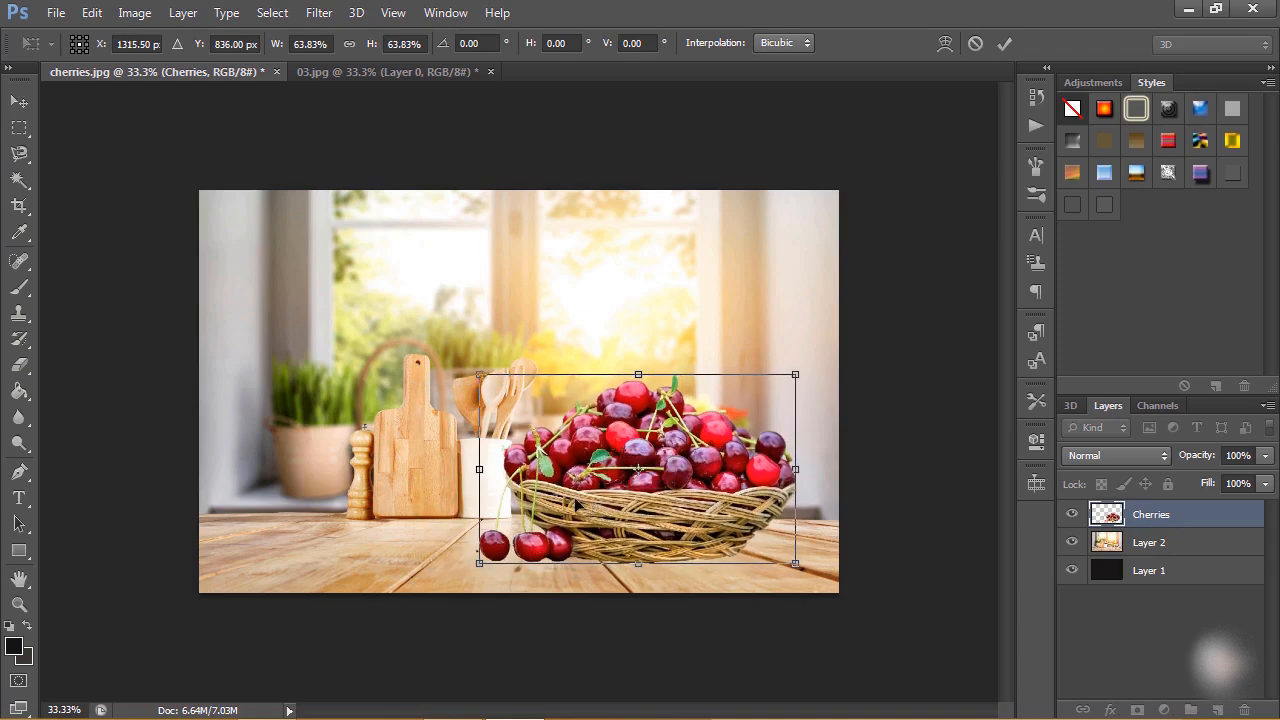
{"action": "left_click_drag", "start_coordinate": [476, 375], "coordinate": [480, 381]}
{"action": "left_click_drag", "start_coordinate": [578, 498], "coordinate": [576, 507]}
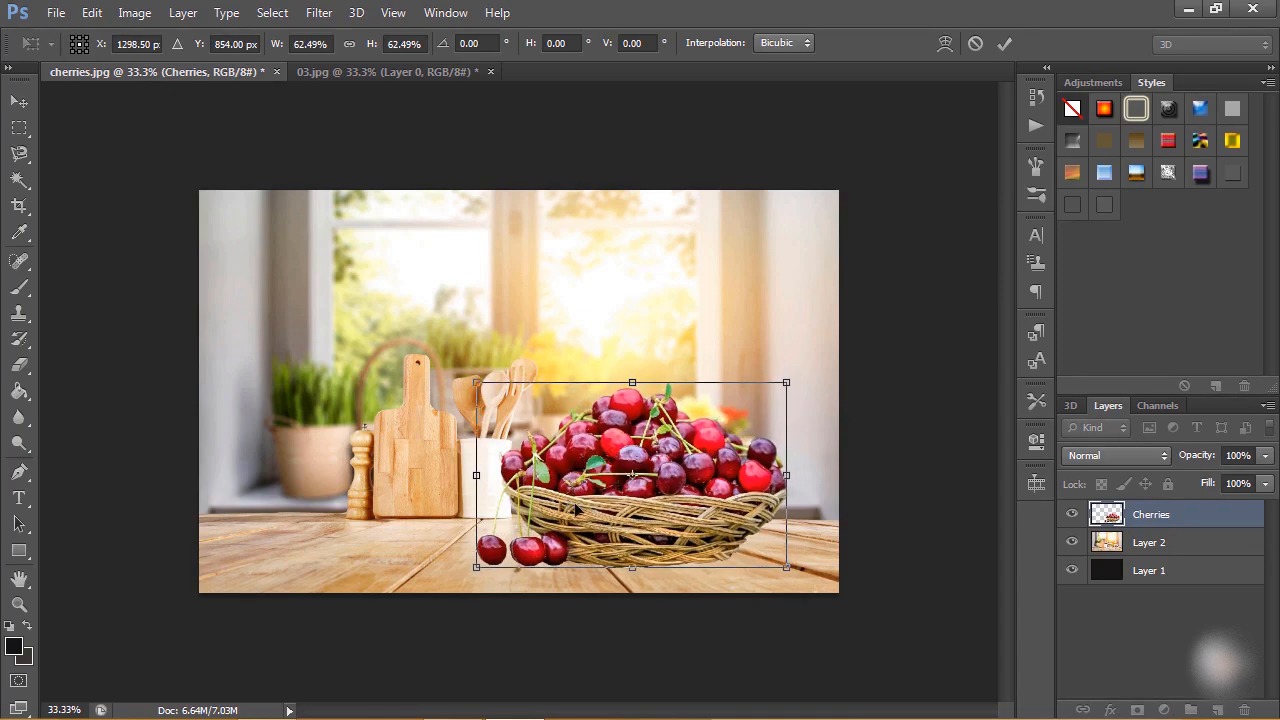
{"action": "left_click", "coordinate": [1005, 44]}
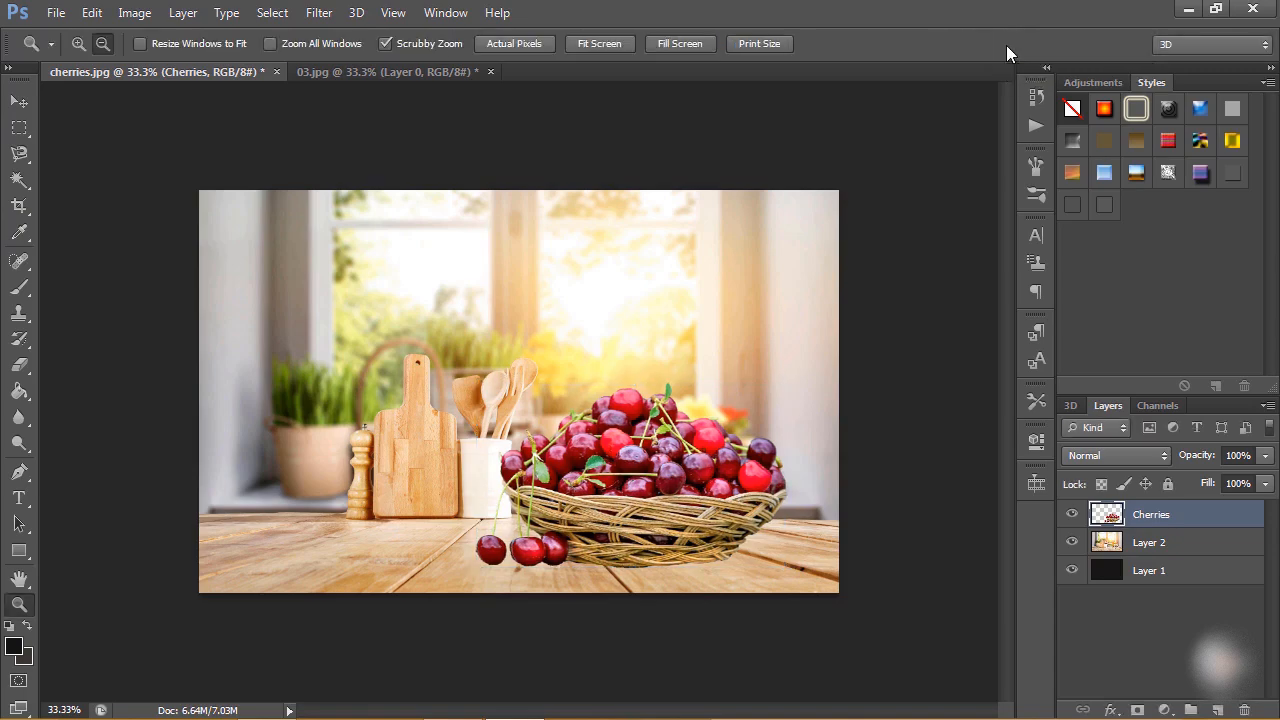
Add a new empty layer between the Cherries layer and the kitchen background layer
{"action": "key", "text": "ctrl+shift+alt+n"}
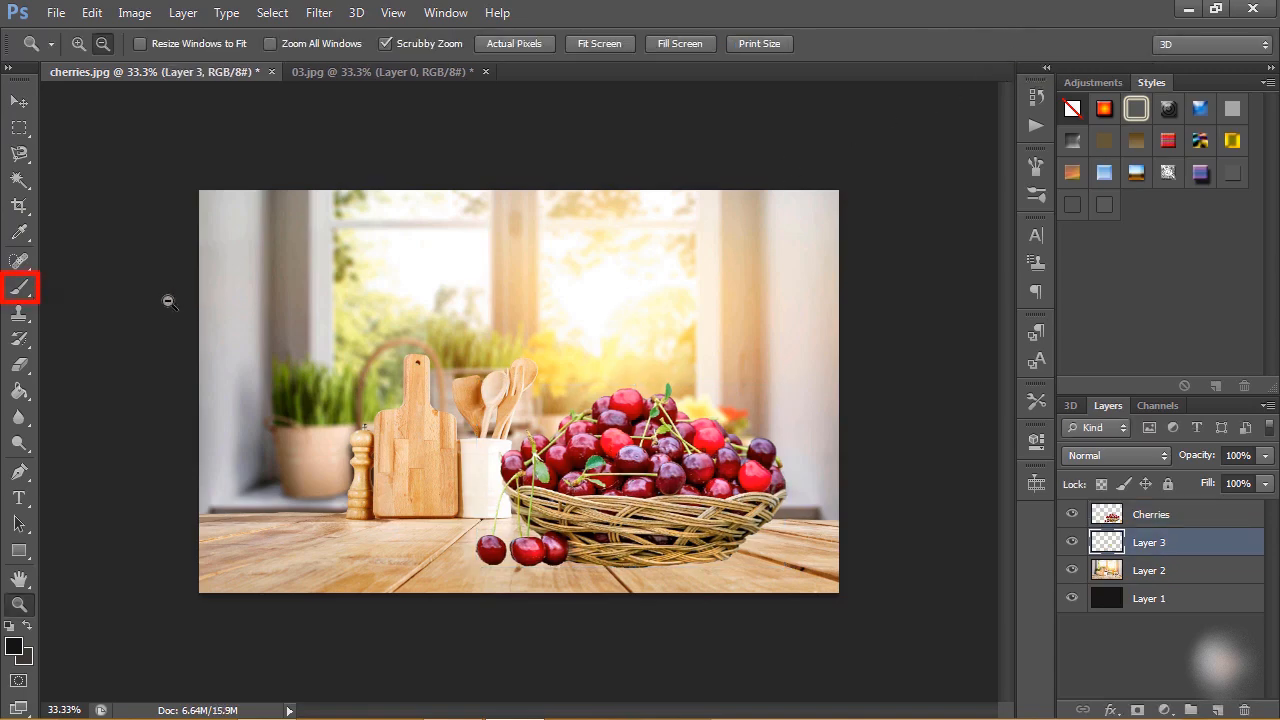
Set up the Brush tool with a soft round tip at 0% hardness and a size of 125 px
{"action": "left_click", "coordinate": [24, 290]}
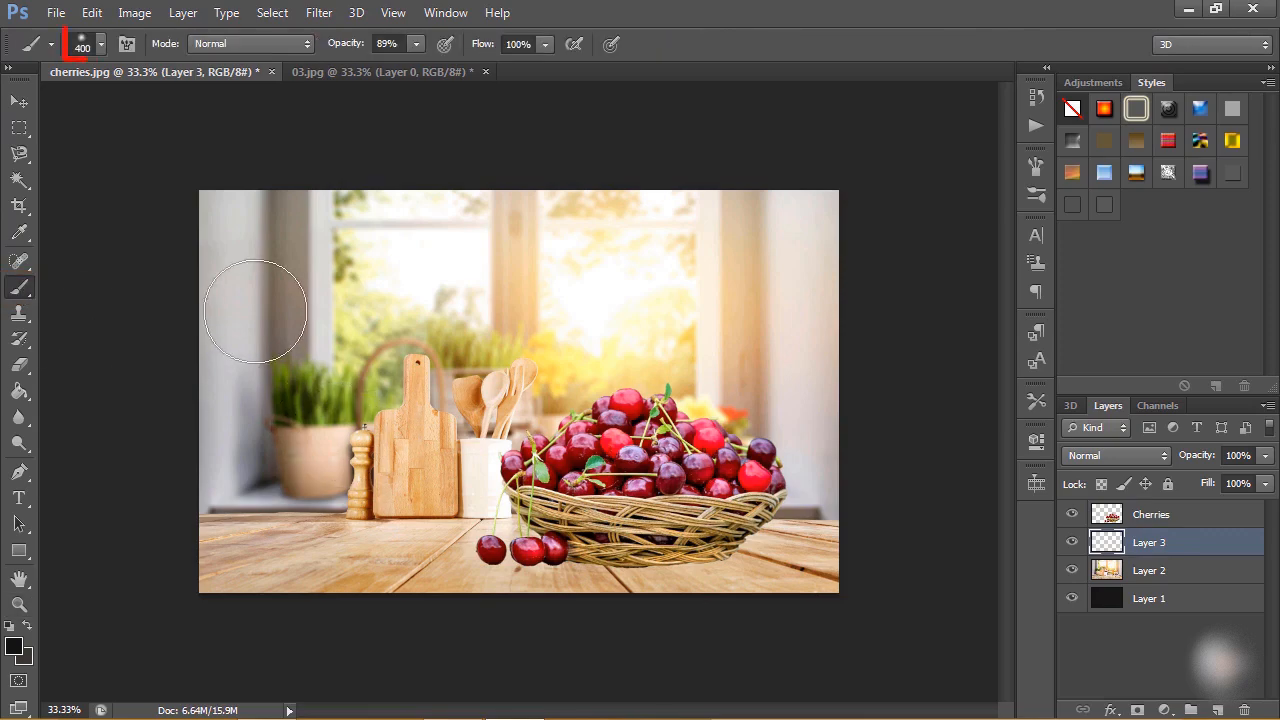
{"action": "left_click", "coordinate": [100, 45]}
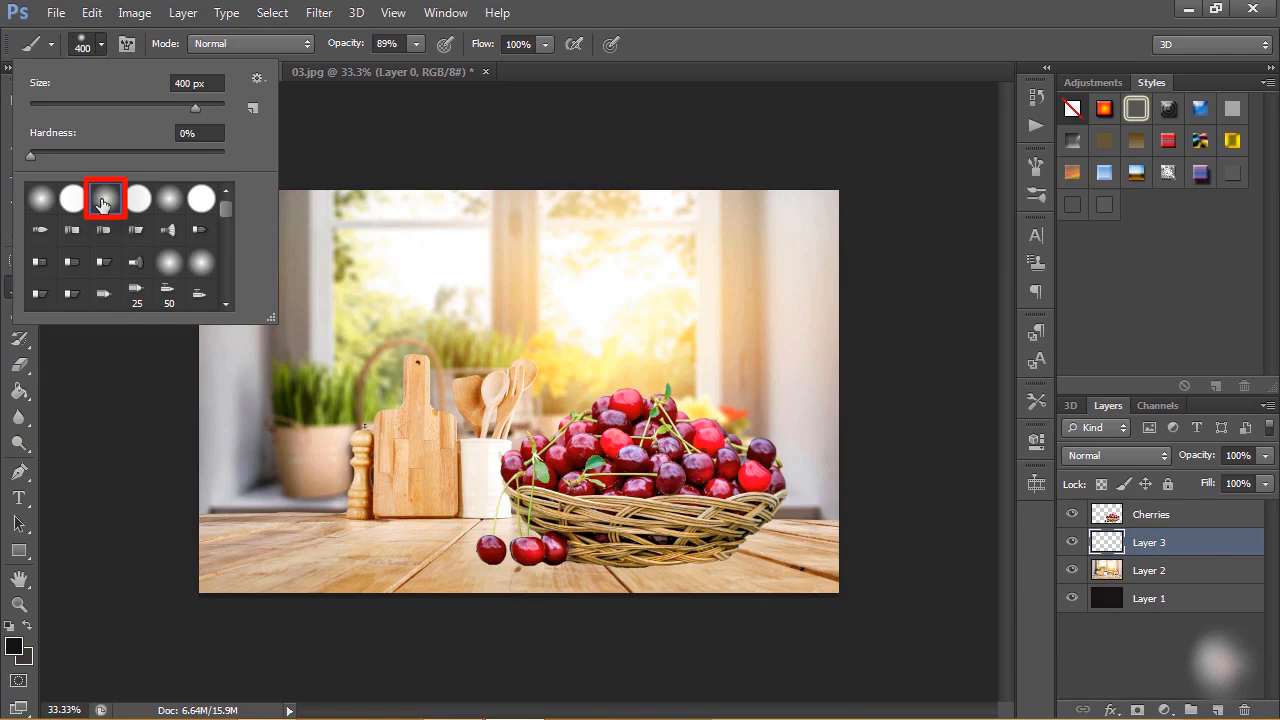
{"action": "left_click", "coordinate": [100, 45]}
{"action": "key", "text": "bracketleft"}
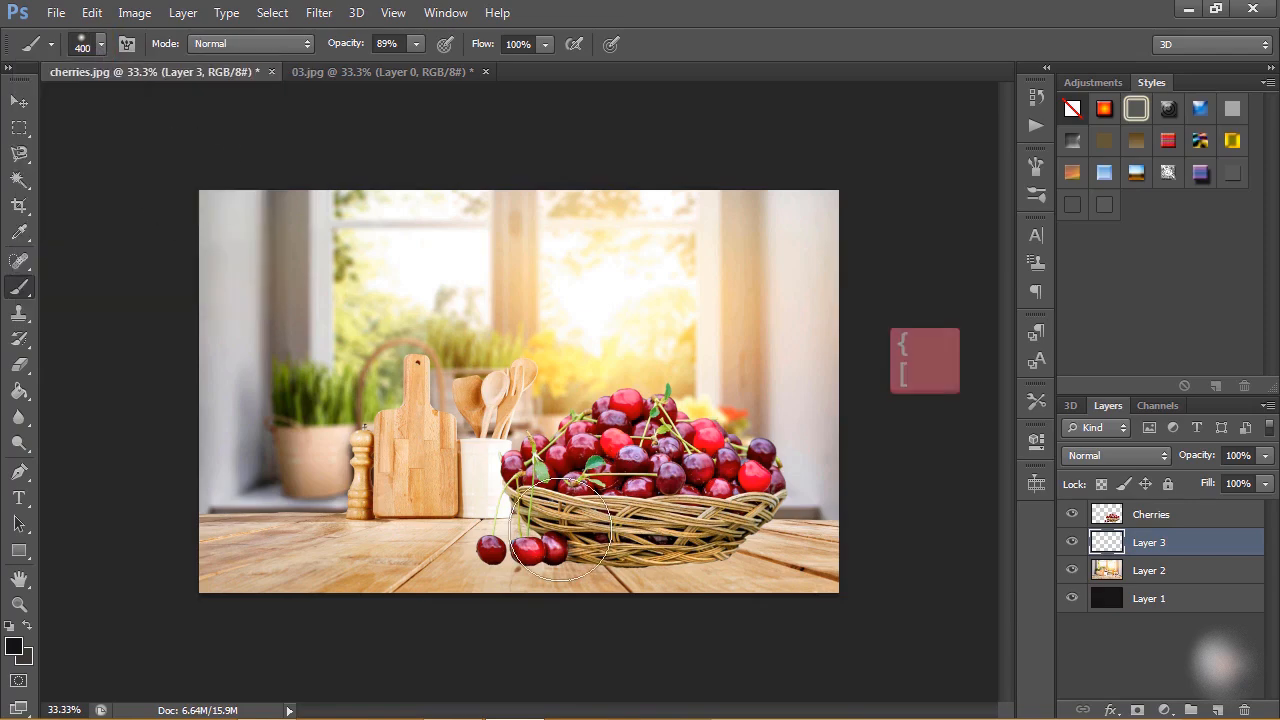
{"action": "key", "text": "bracketleft"}
{"action": "key", "text": "bracketleft"}
{"action": "key", "text": "bracketleft"}
{"action": "key", "text": "bracketleft"}
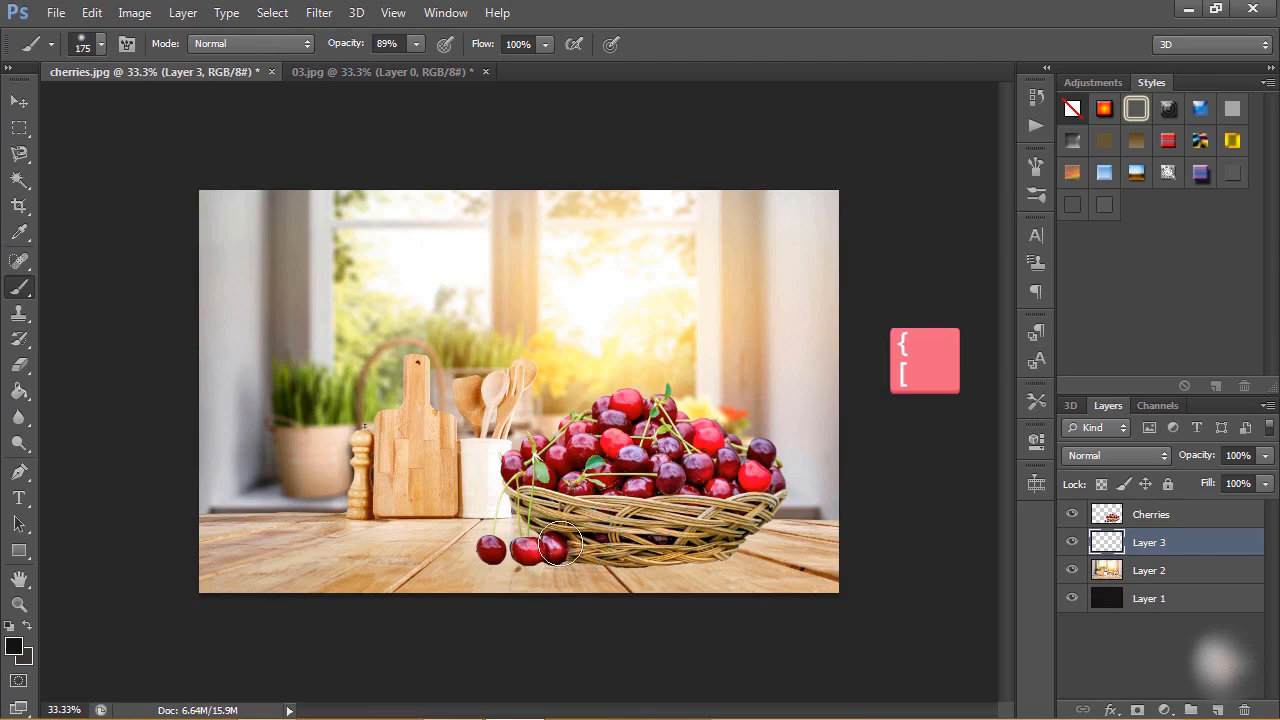
{"action": "key", "text": "bracketleft"}
{"action": "key", "text": "bracketleft"}
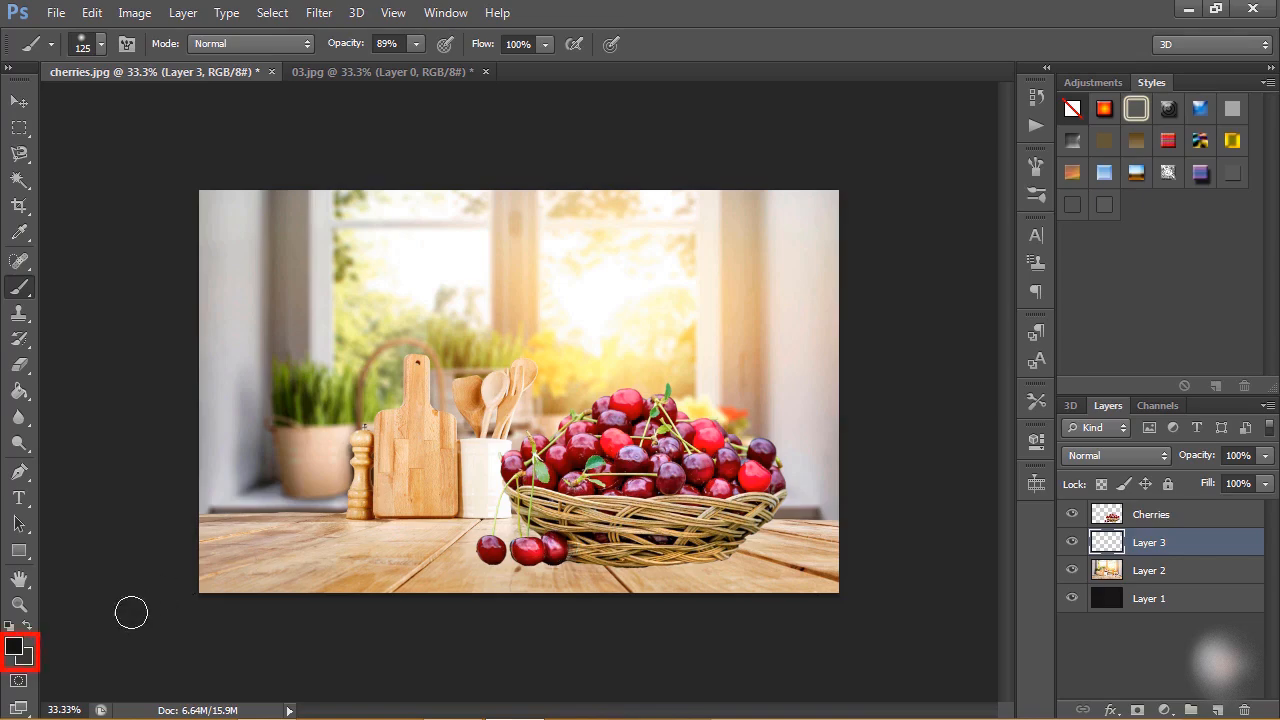
Set the foreground colour to dark brown 340d00, sampled from the shadow at the base of the cutting board, and return to the Brush tool
{"action": "left_click", "coordinate": [13, 648]}
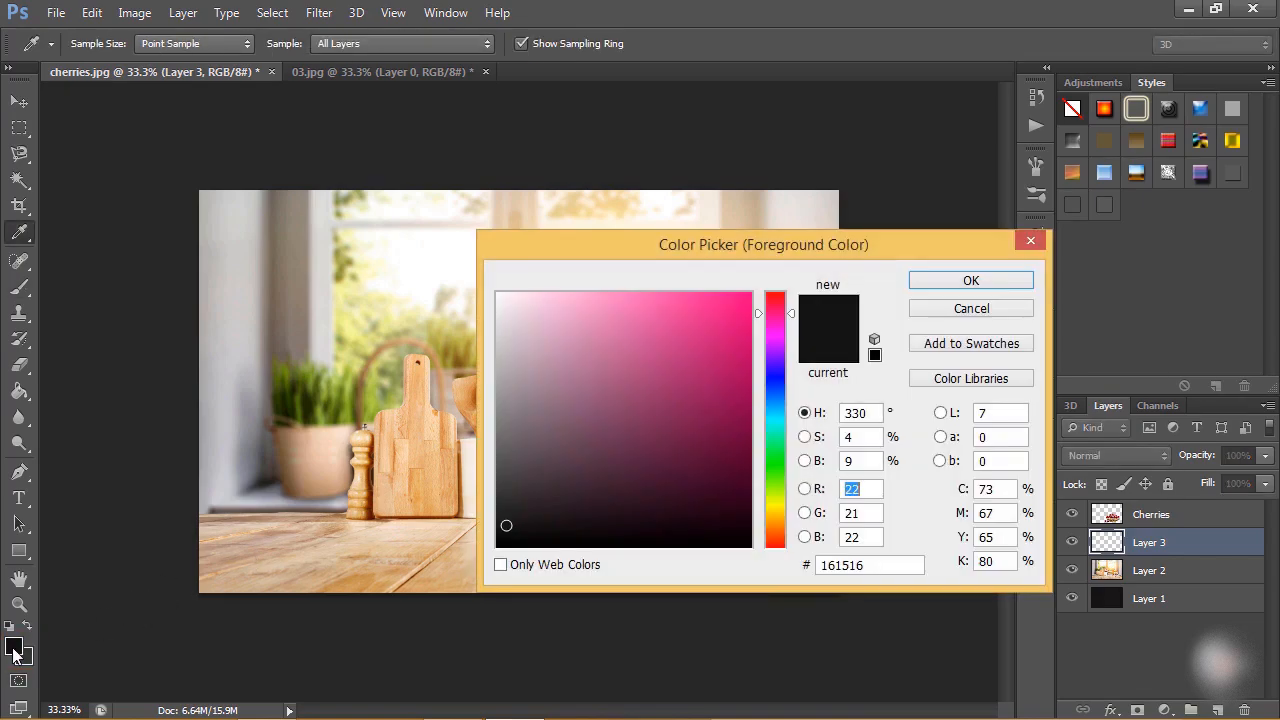
{"action": "left_click", "coordinate": [445, 507]}
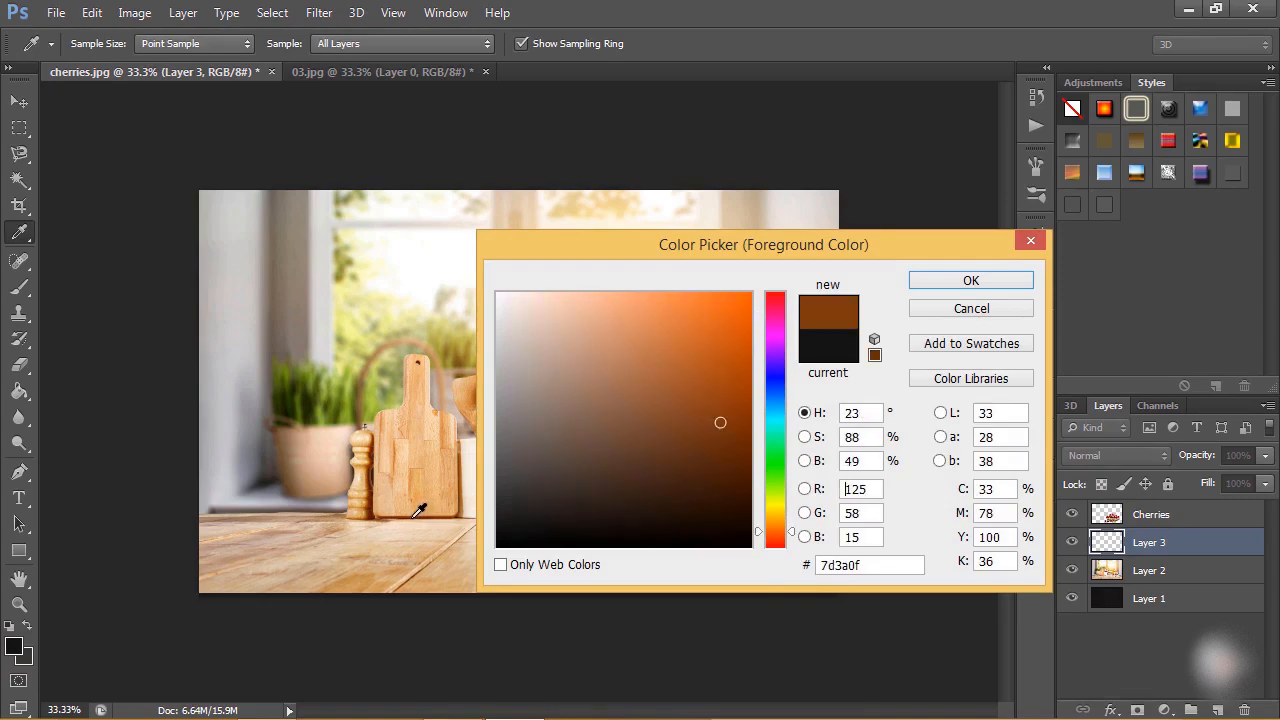
{"action": "left_click", "coordinate": [416, 514]}
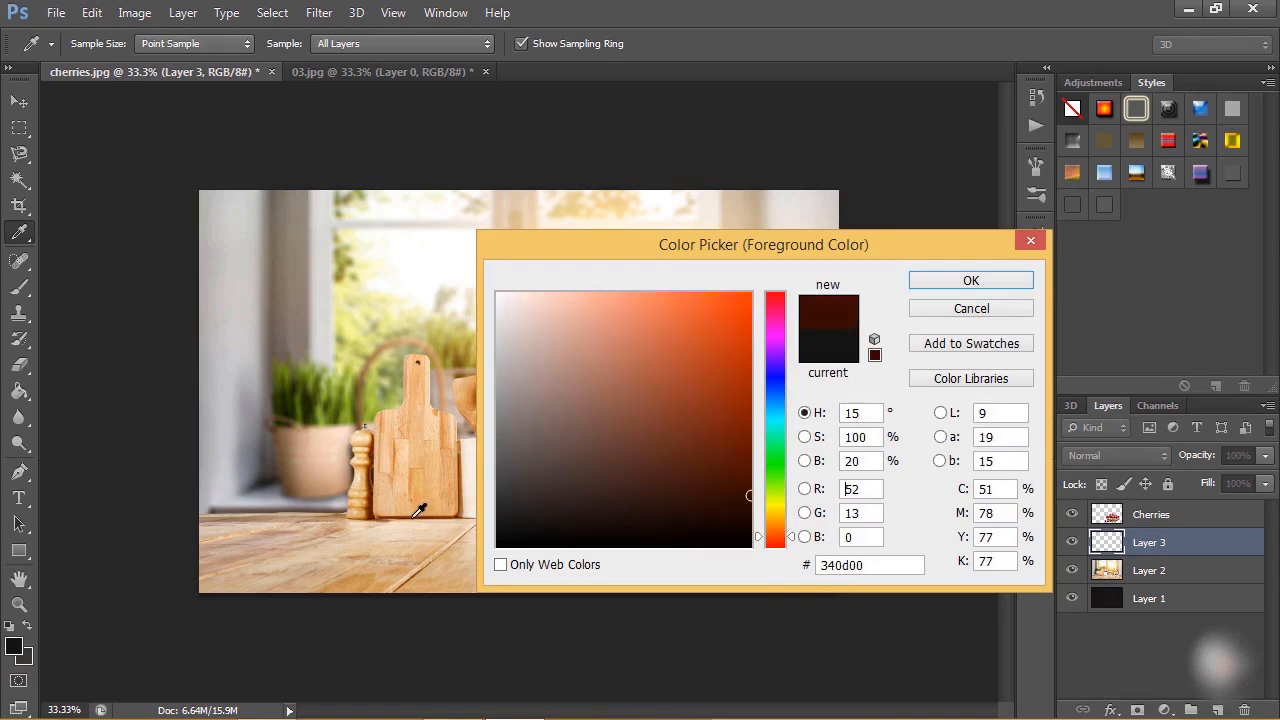
{"action": "left_click", "coordinate": [969, 281]}
{"action": "key", "text": "b"}
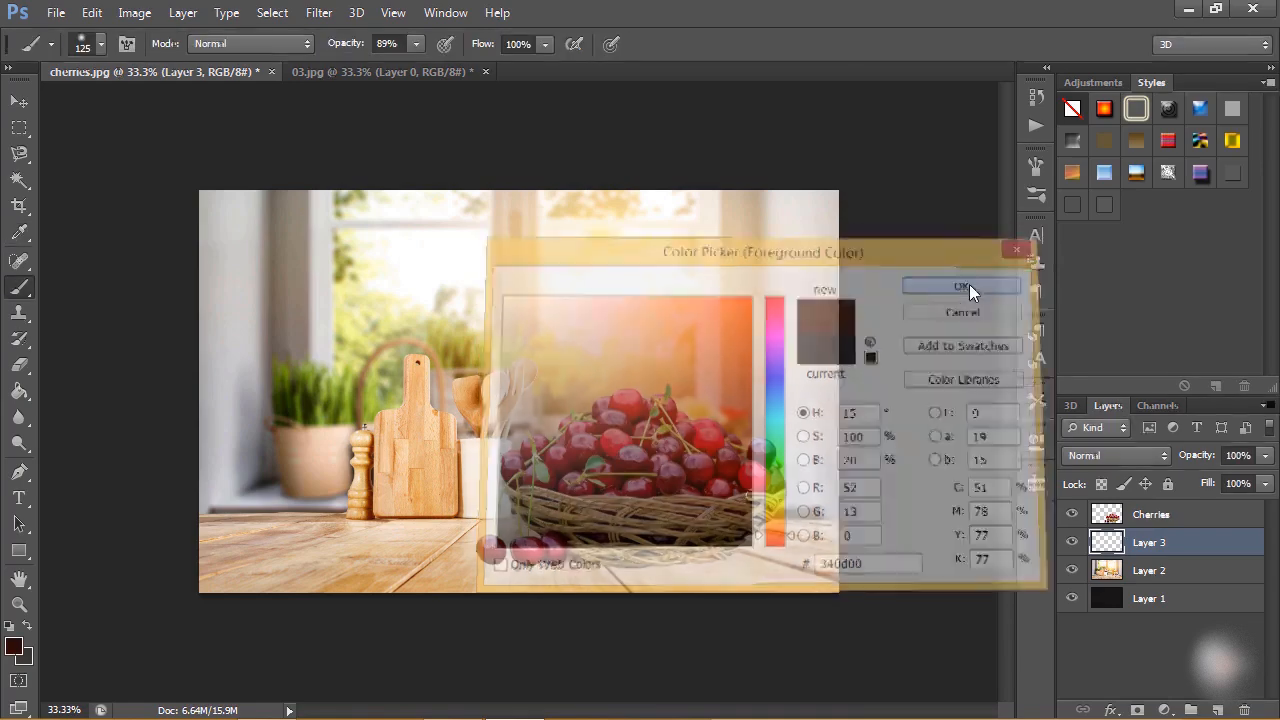
Paint a soft shadow on Layer 3 beneath the basket and loose cherries, reducing the brush to 80 px for the cherries and finer touches
{"action": "mouse_move", "coordinate": [661, 551]}
{"action": "left_mouse_down"}
{"action": "mouse_move", "coordinate": [681, 557]}
{"action": "mouse_move", "coordinate": [635, 540]}
{"action": "mouse_move", "coordinate": [562, 545]}
{"action": "mouse_move", "coordinate": [680, 558]}
{"action": "mouse_move", "coordinate": [489, 552]}
{"action": "left_mouse_up"}
{"action": "key", "text": "bracketleft"}
{"action": "key", "text": "bracketleft"}
{"action": "key", "text": "bracketleft"}
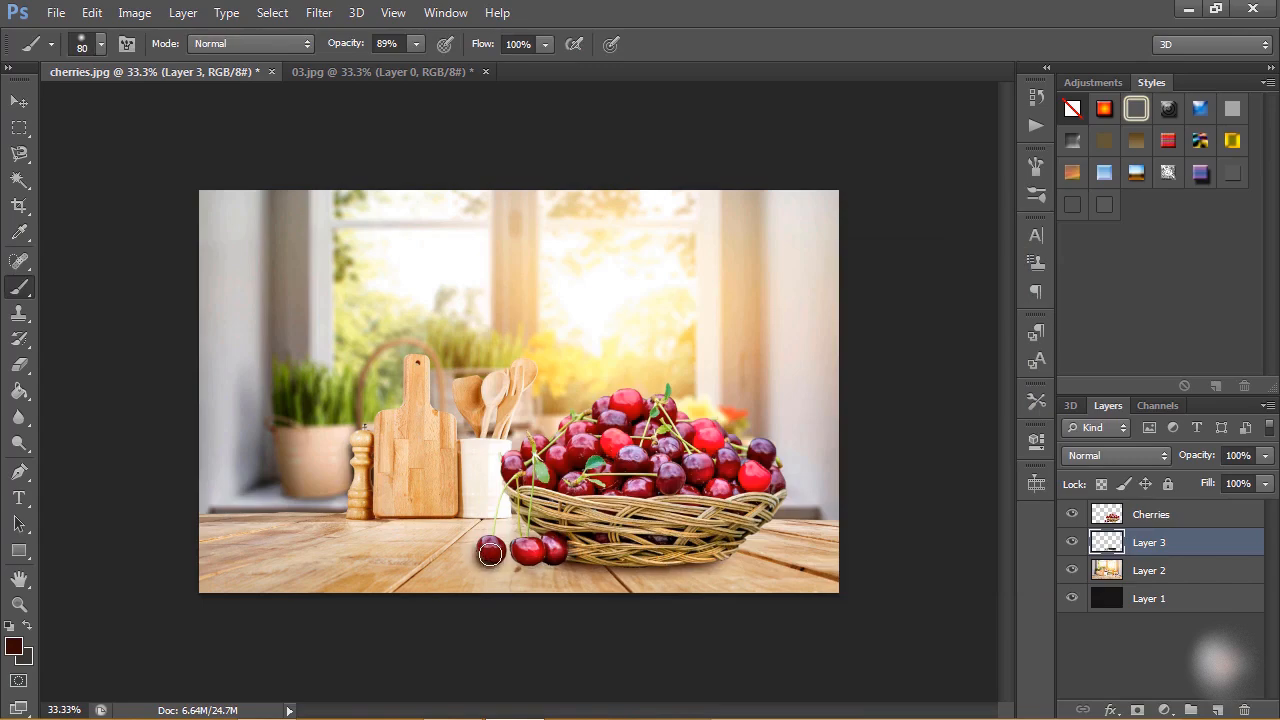
{"action": "left_click_drag", "start_coordinate": [520, 558], "coordinate": [722, 550]}
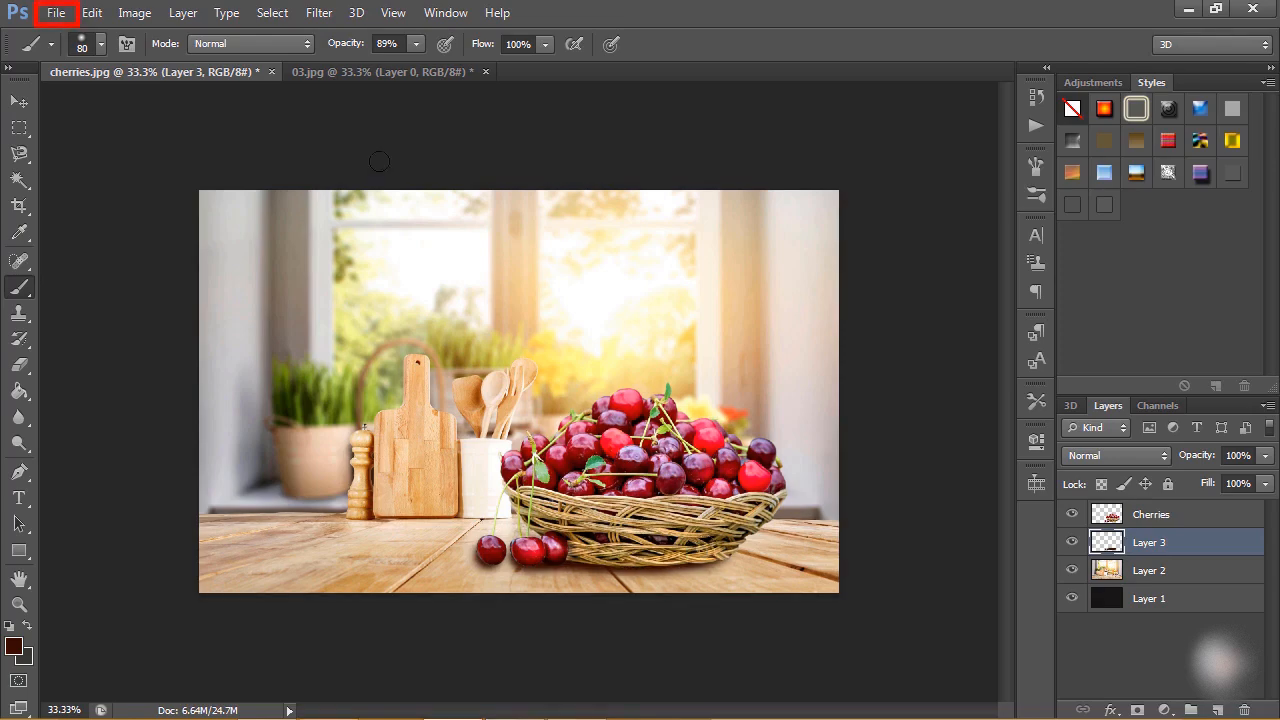
Save the layered composite in Photoshop format as cherries in the Fruit Basket folder
{"action": "left_click", "coordinate": [54, 14]}
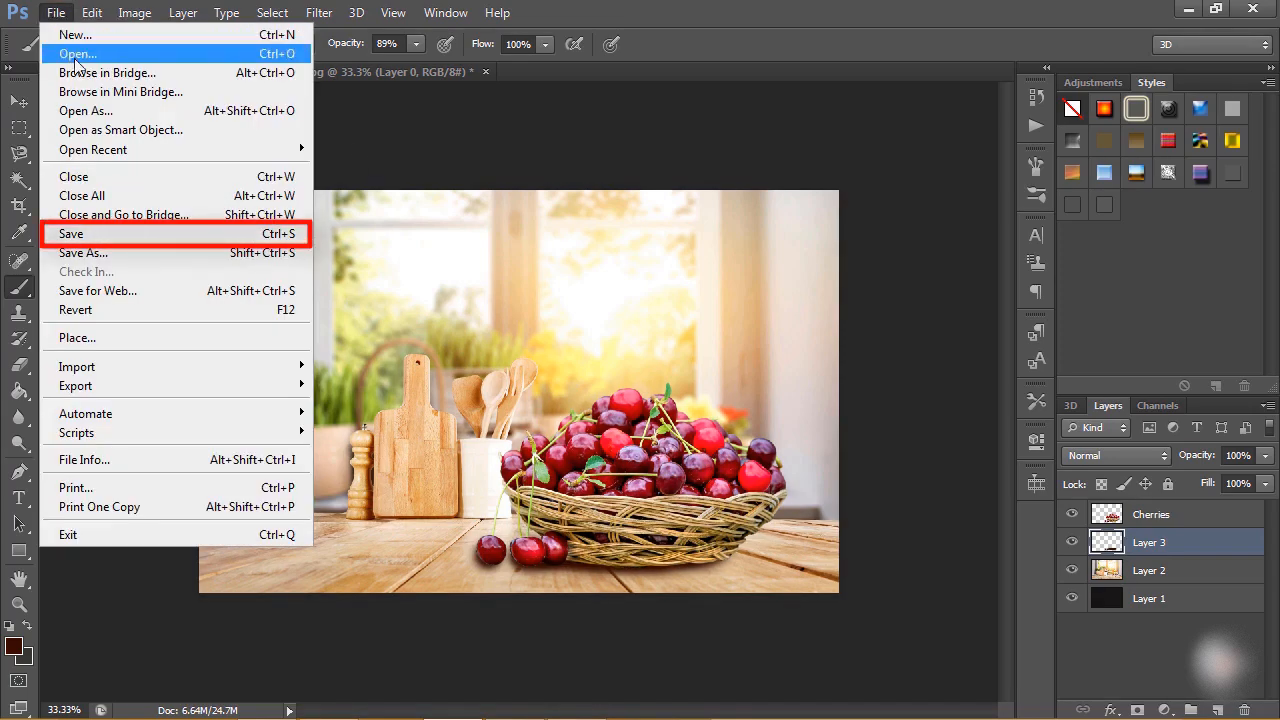
{"action": "left_click", "coordinate": [140, 238]}
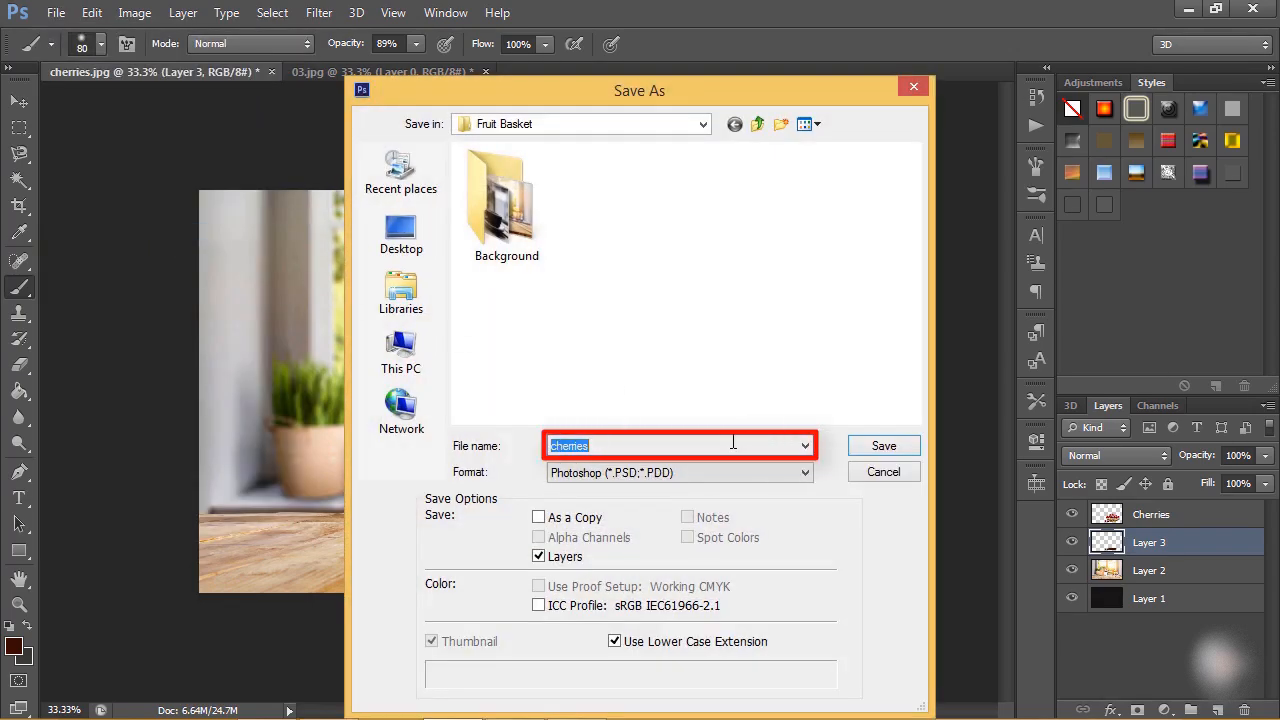
{"action": "left_click", "coordinate": [876, 450]}
{"action": "left_click", "coordinate": [1000, 268]}
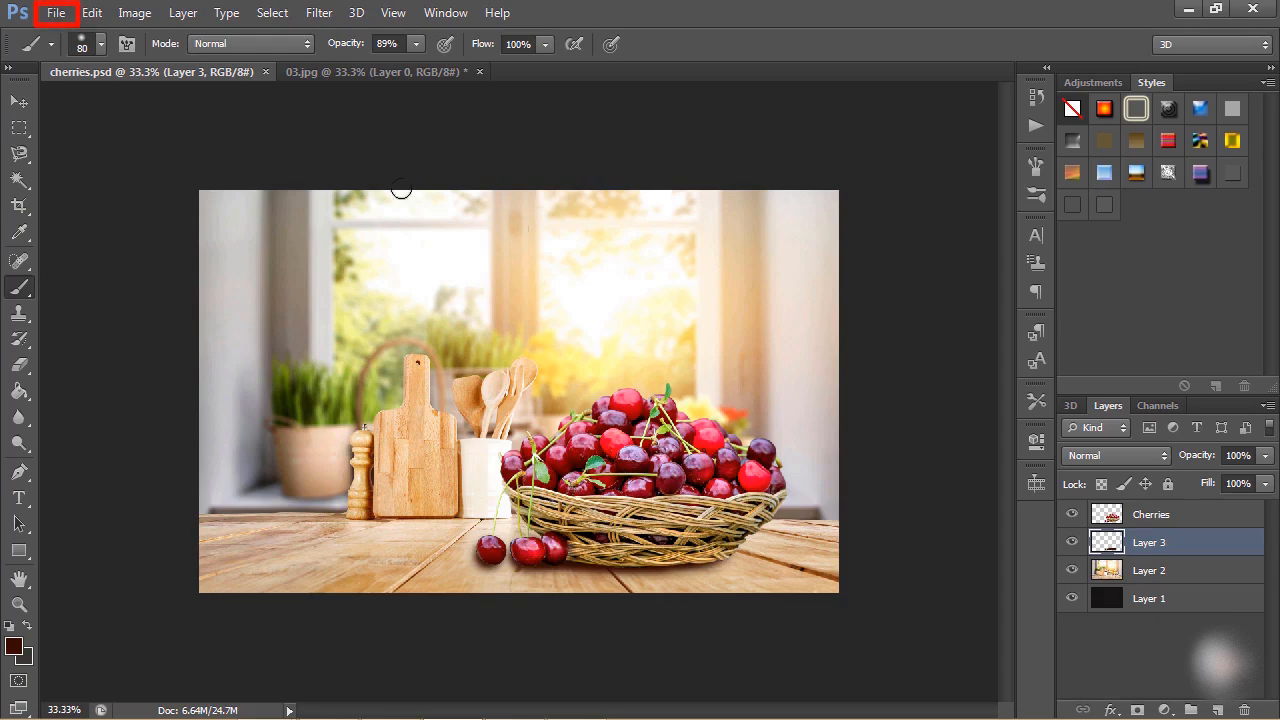
Save a JPEG copy of the composite named Kitchen in the Fruit Basket folder
{"action": "left_click", "coordinate": [57, 13]}
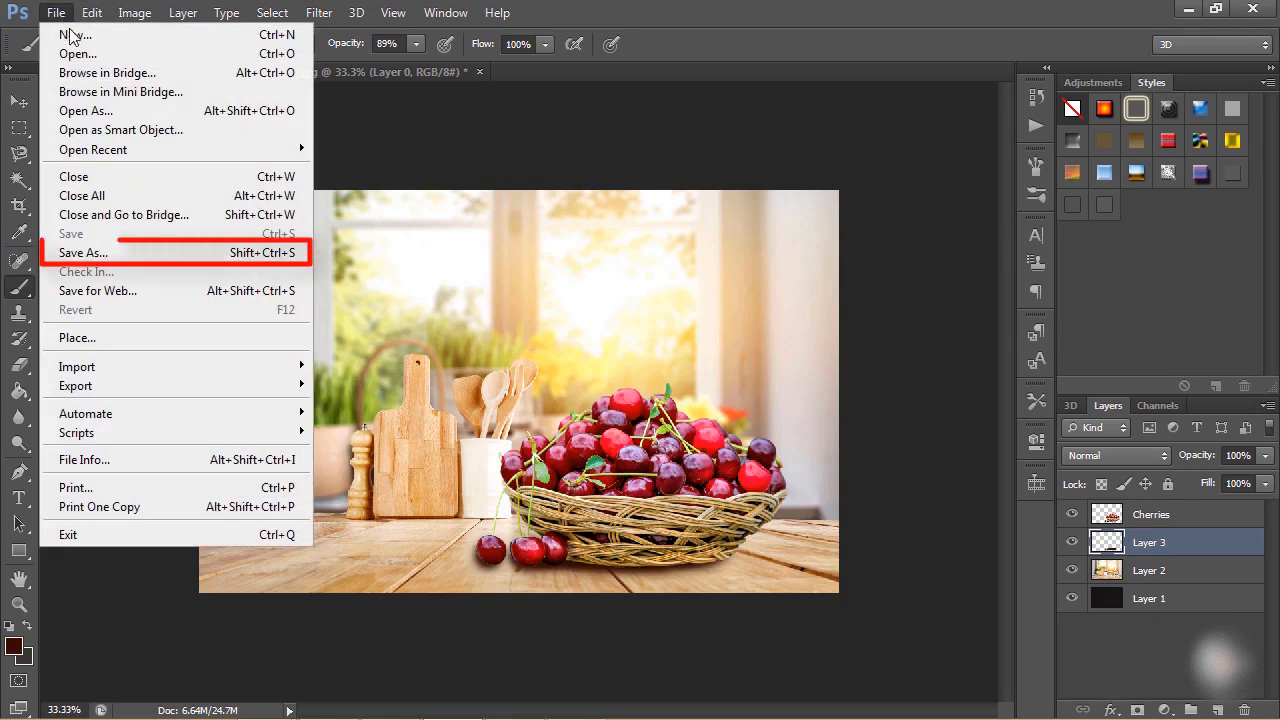
{"action": "left_click", "coordinate": [135, 253]}
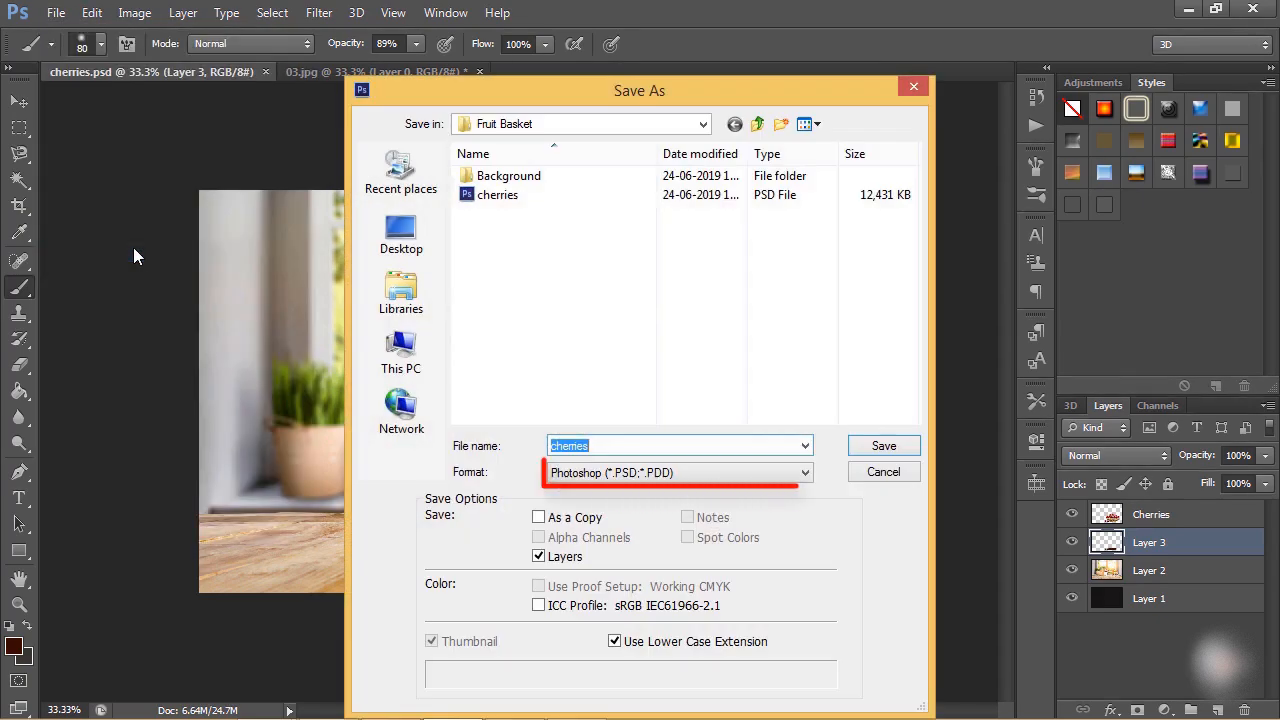
{"action": "left_click", "coordinate": [698, 468]}
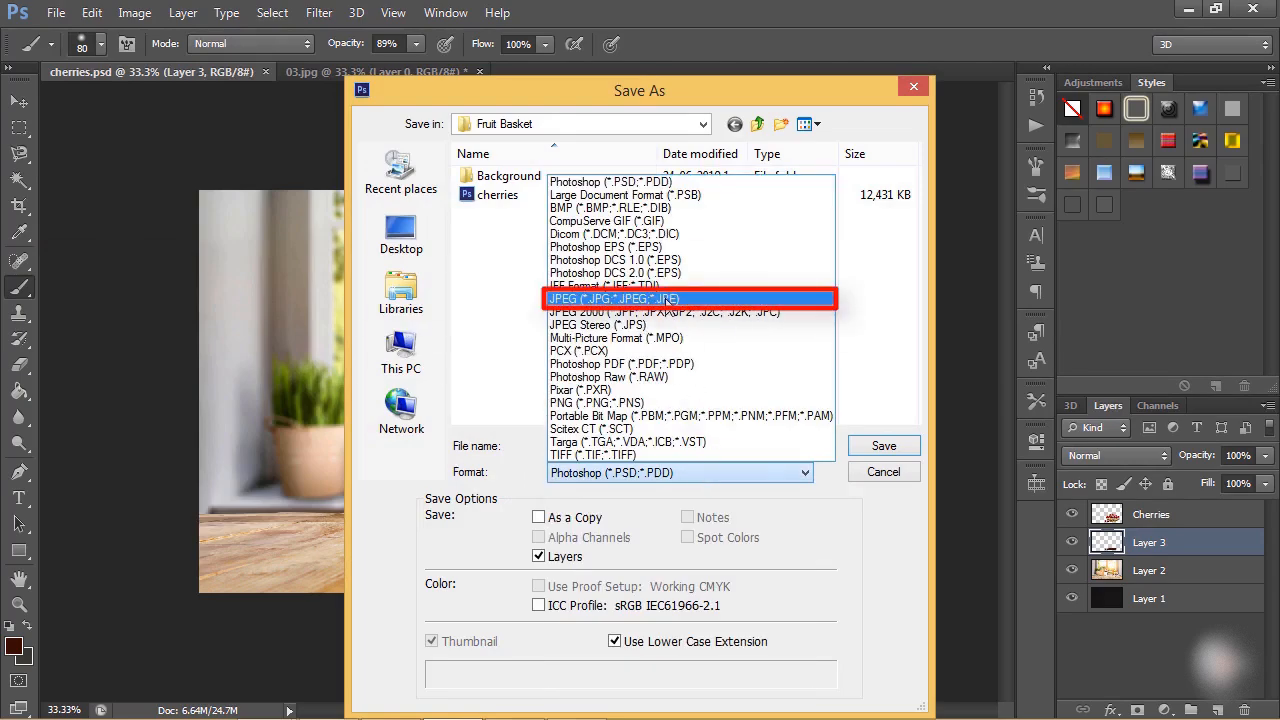
{"action": "left_click", "coordinate": [666, 300]}
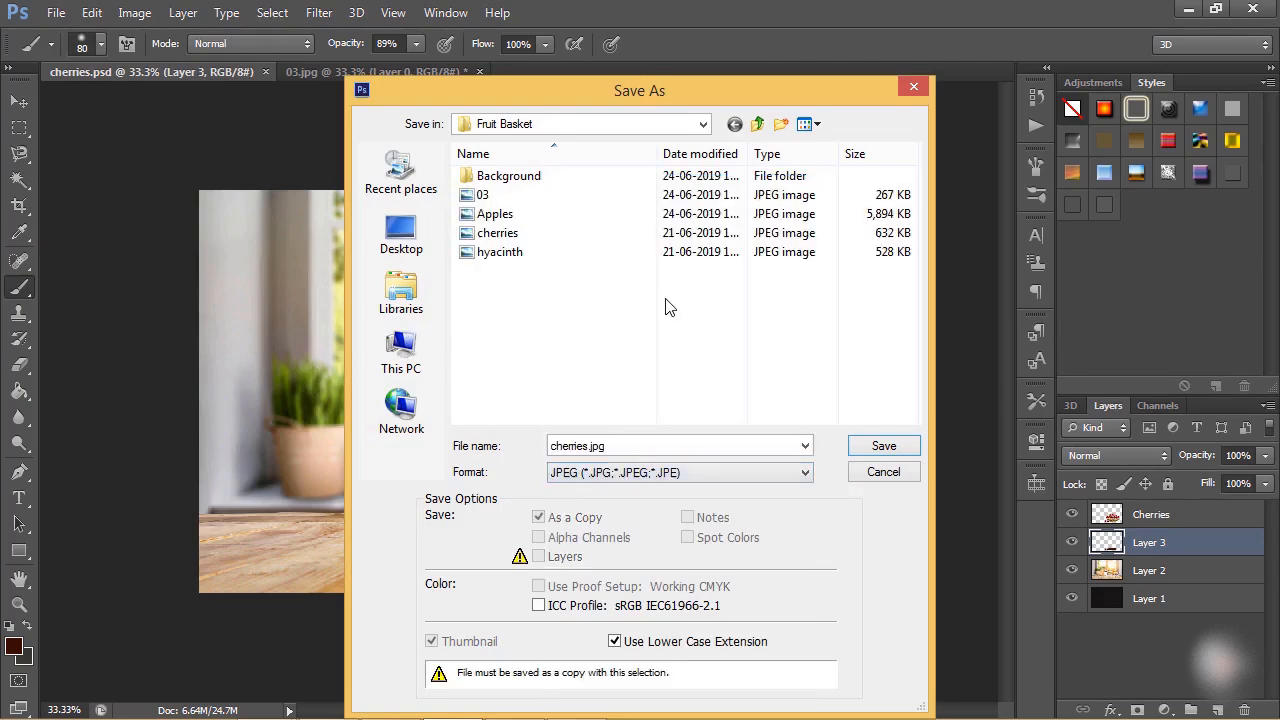
{"action": "double_click", "coordinate": [614, 446]}
{"action": "type", "text": "Ki"}
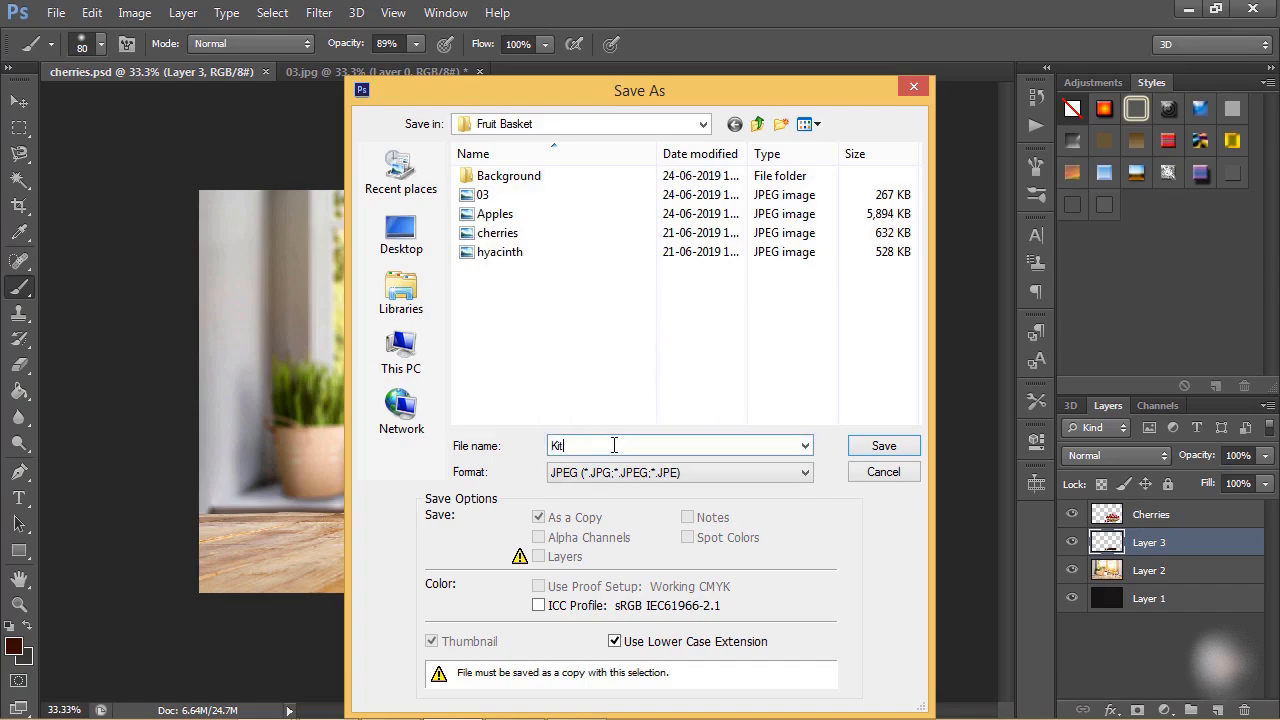
{"action": "type", "text": "tchen"}
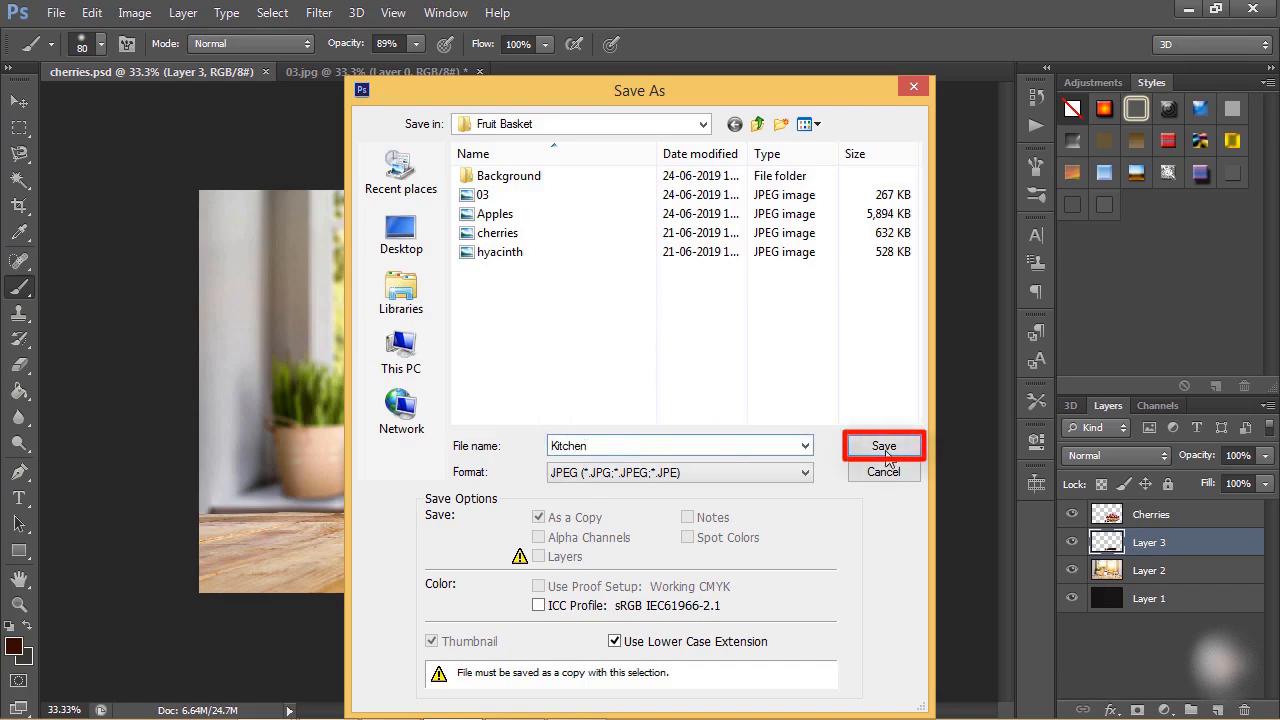
{"action": "left_click", "coordinate": [884, 448]}
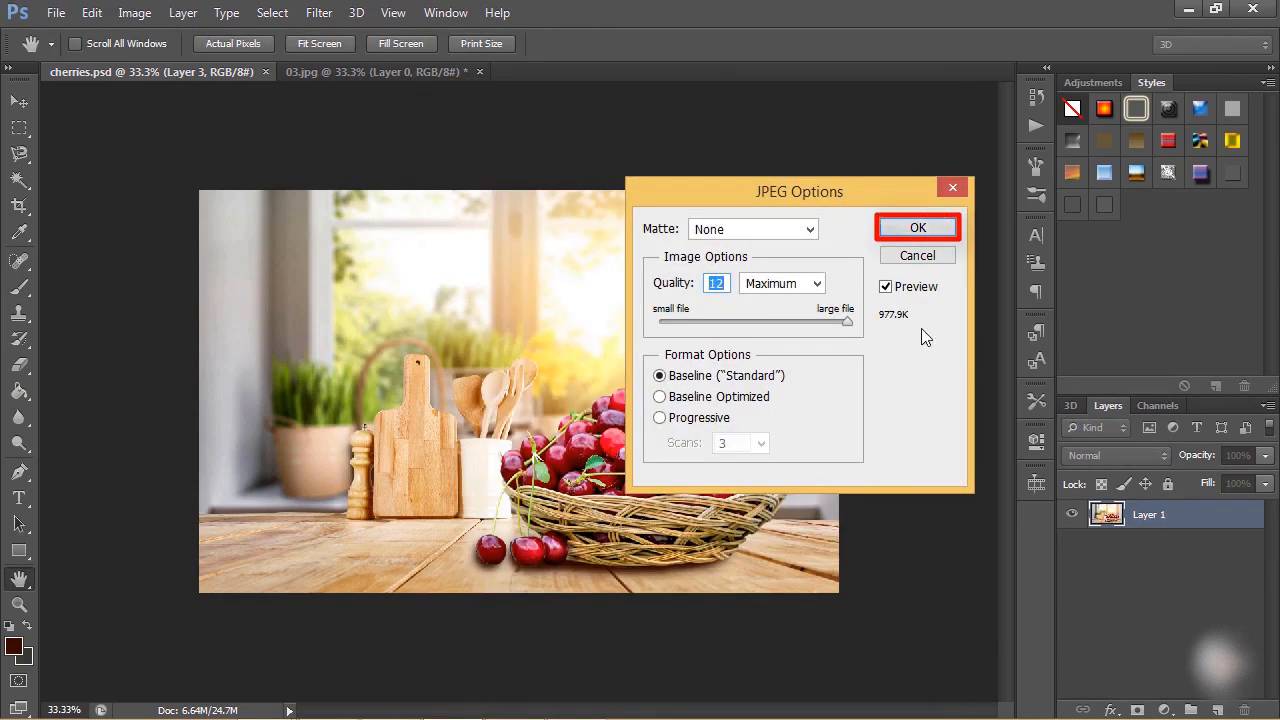